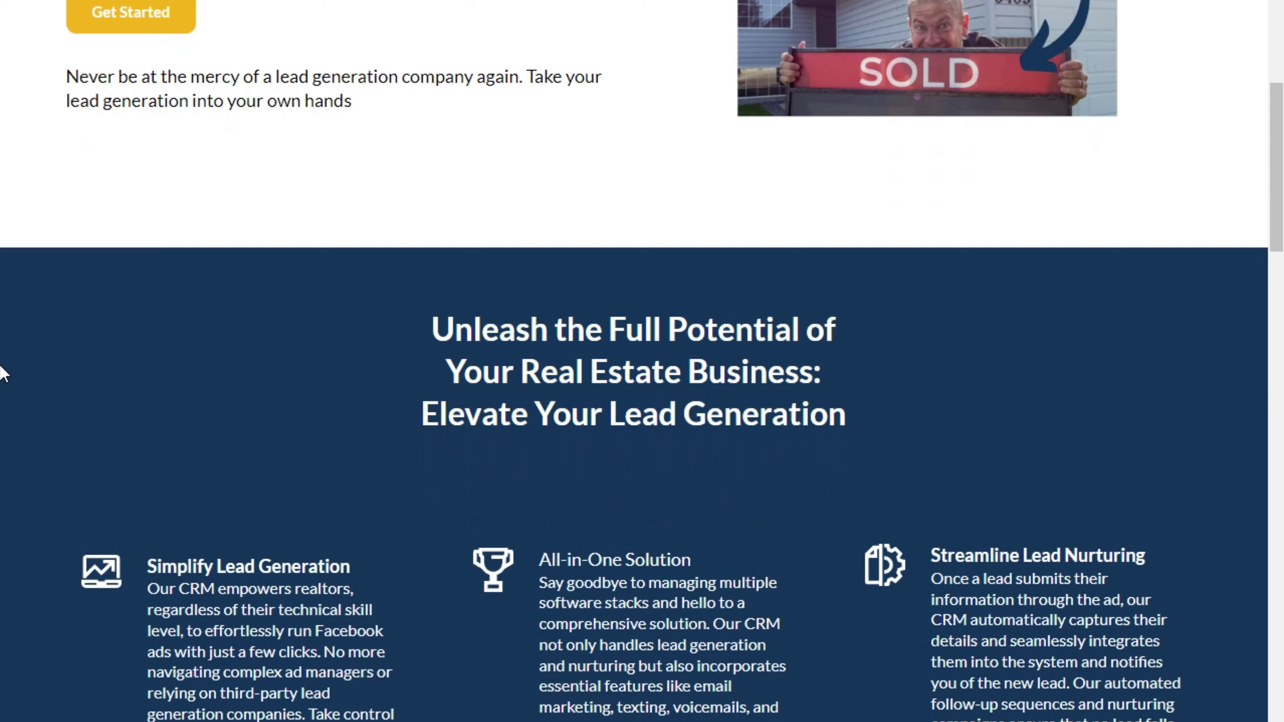
- Create a new campaign with the Leads objective using the Manual leads campaign setup
{"action": "scroll", "coordinate": [2, 374], "scroll_direction": "down", "scroll_amount": 15}
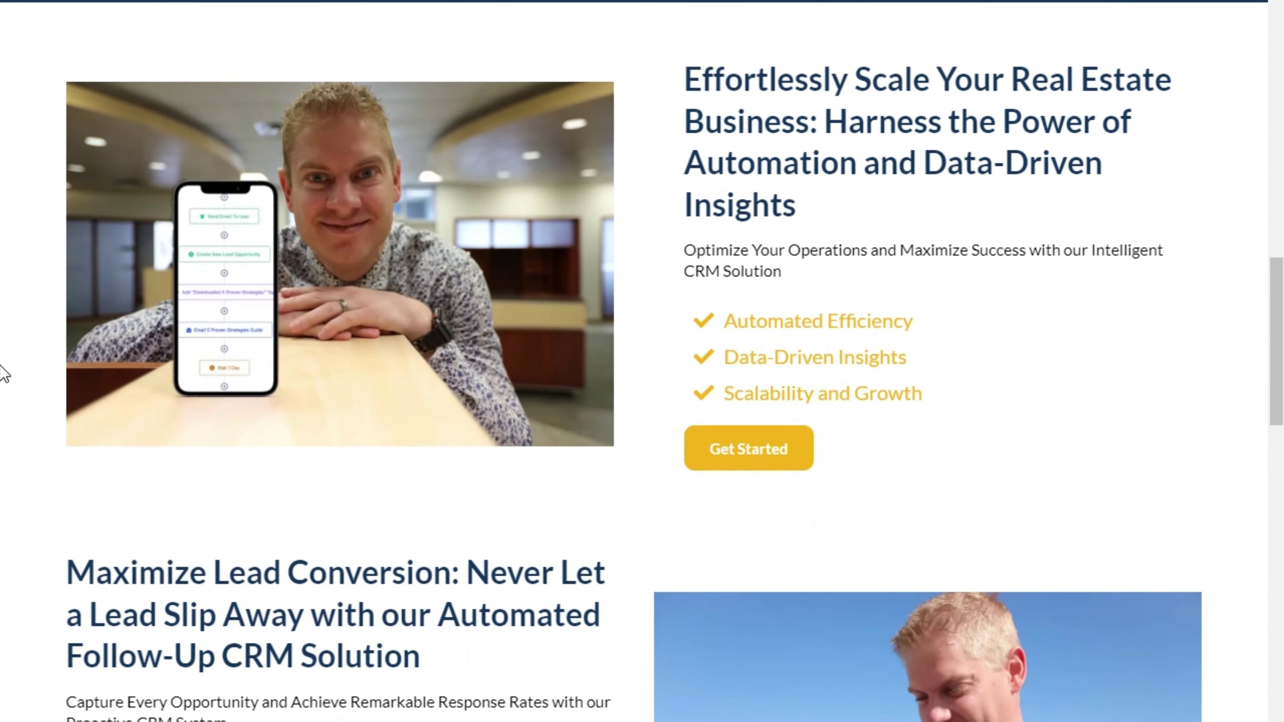
{"action": "scroll", "coordinate": [3, 374], "scroll_direction": "down", "scroll_amount": 16}
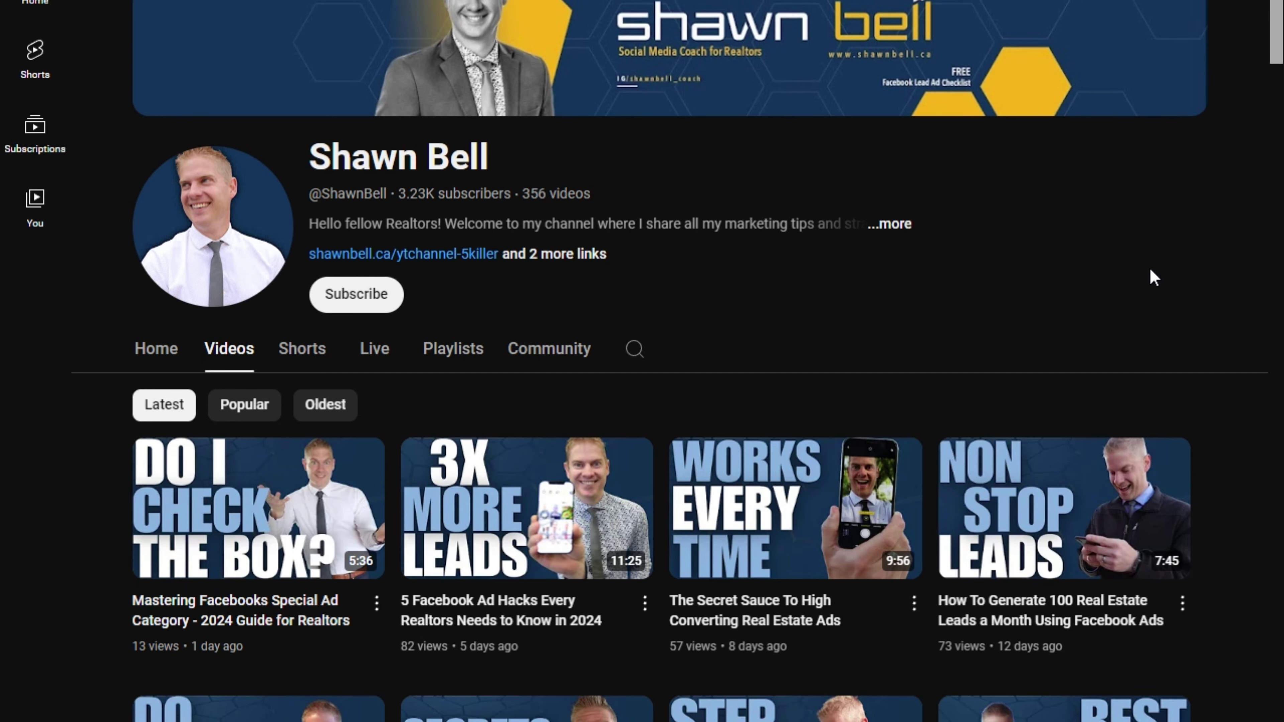
{"action": "scroll", "coordinate": [1149, 270], "scroll_direction": "down", "scroll_amount": 8}
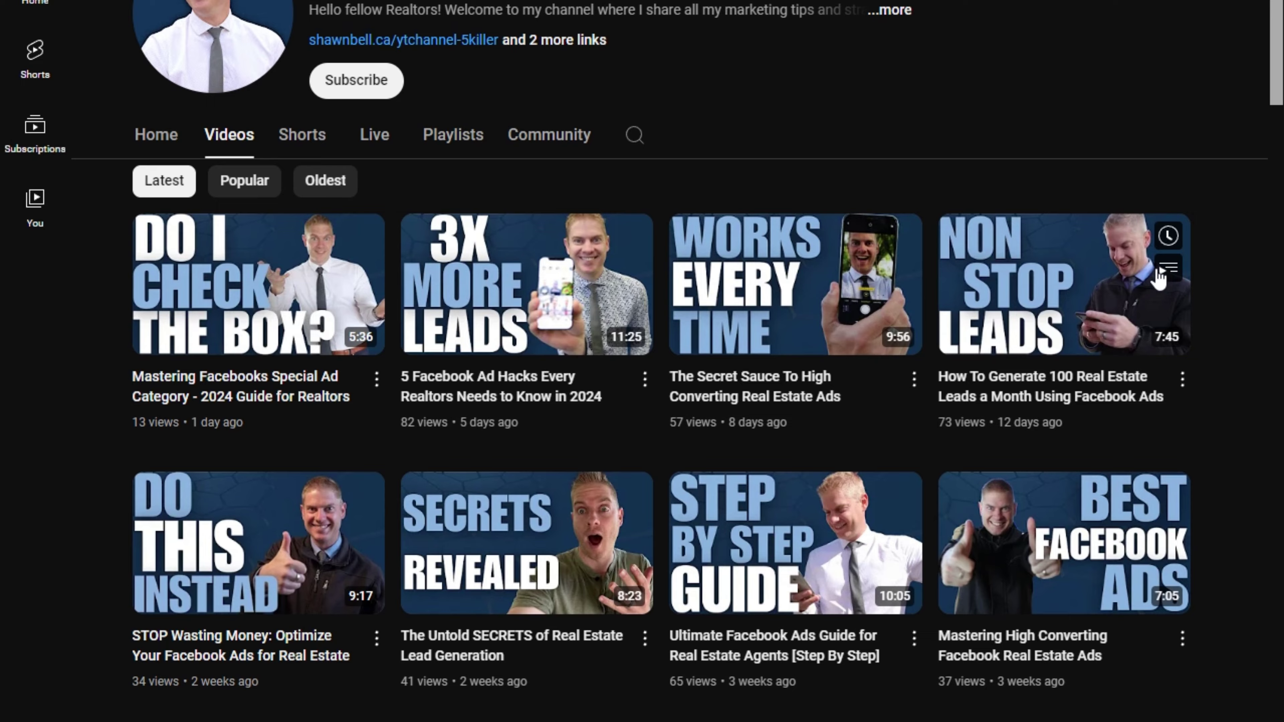
{"action": "scroll", "coordinate": [1211, 429], "scroll_direction": "down", "scroll_amount": 7}
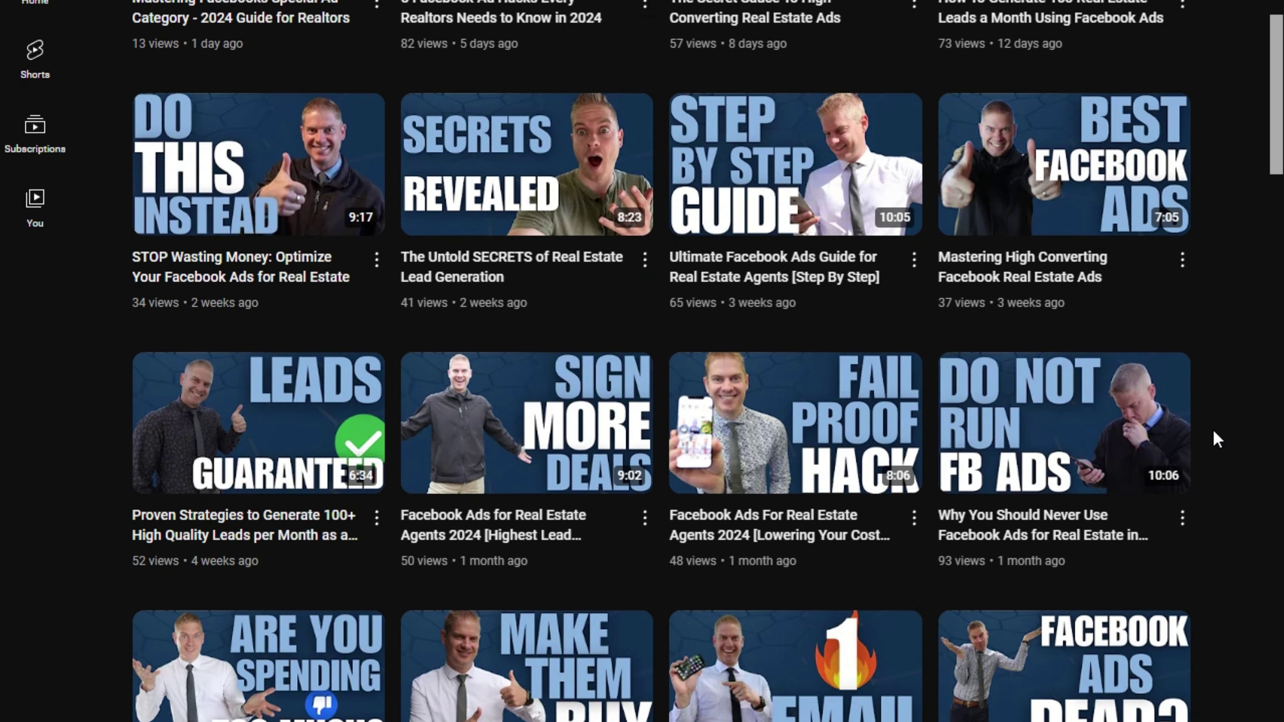
{"action": "scroll", "coordinate": [1215, 438], "scroll_direction": "down", "scroll_amount": 1}
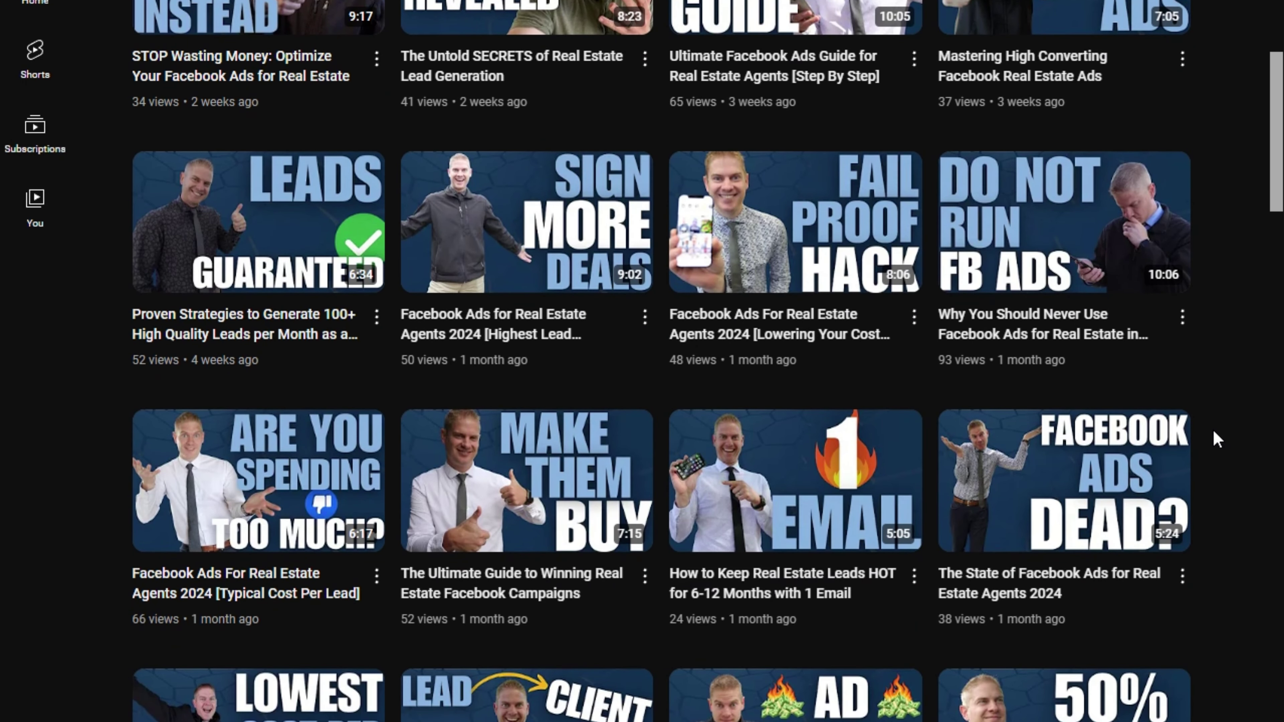
{"action": "scroll", "coordinate": [1212, 433], "scroll_direction": "down", "scroll_amount": 2}
{"action": "scroll", "coordinate": [1213, 432], "scroll_direction": "down", "scroll_amount": 5}
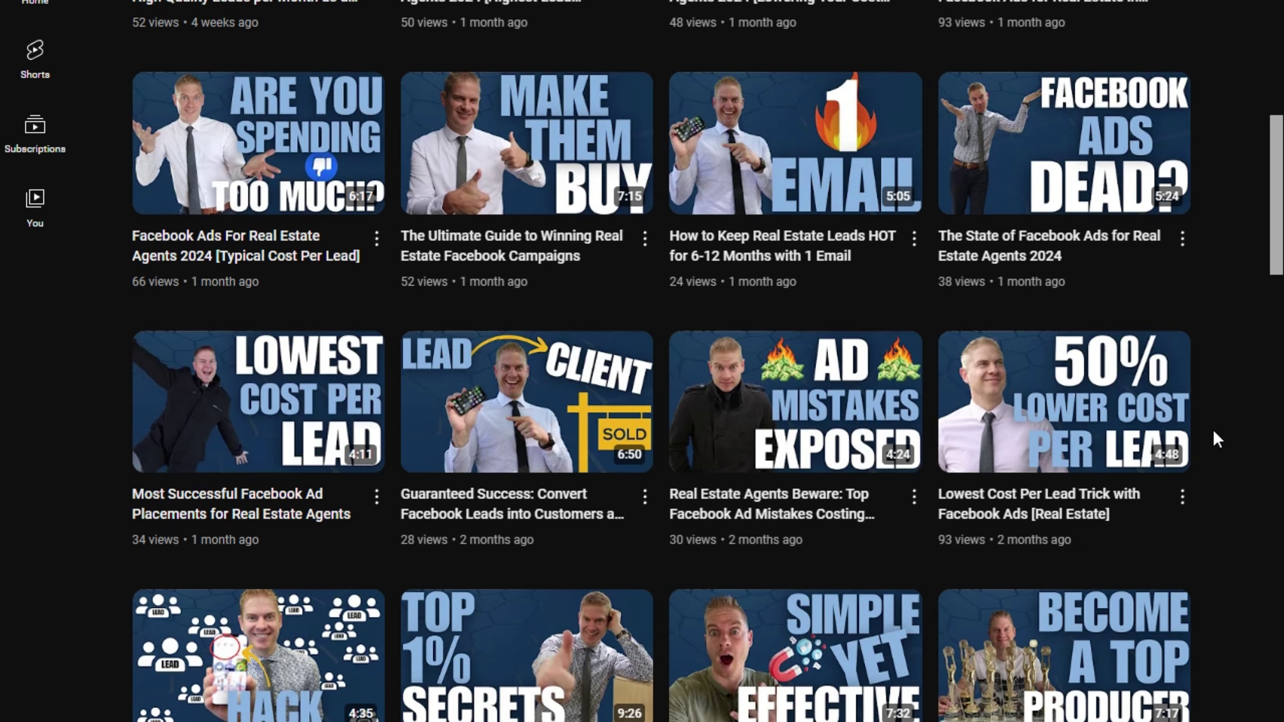
{"action": "scroll", "coordinate": [1212, 427], "scroll_direction": "down", "scroll_amount": 7}
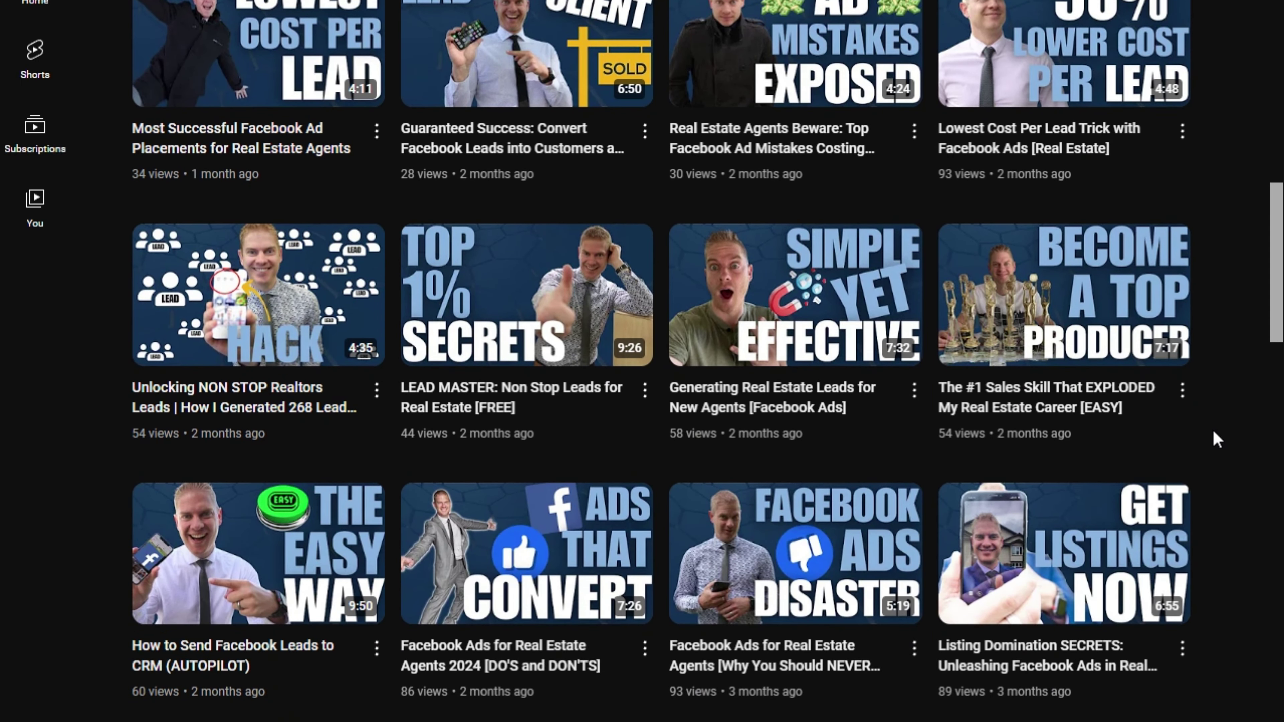
{"action": "scroll", "coordinate": [1213, 431], "scroll_direction": "down", "scroll_amount": 8}
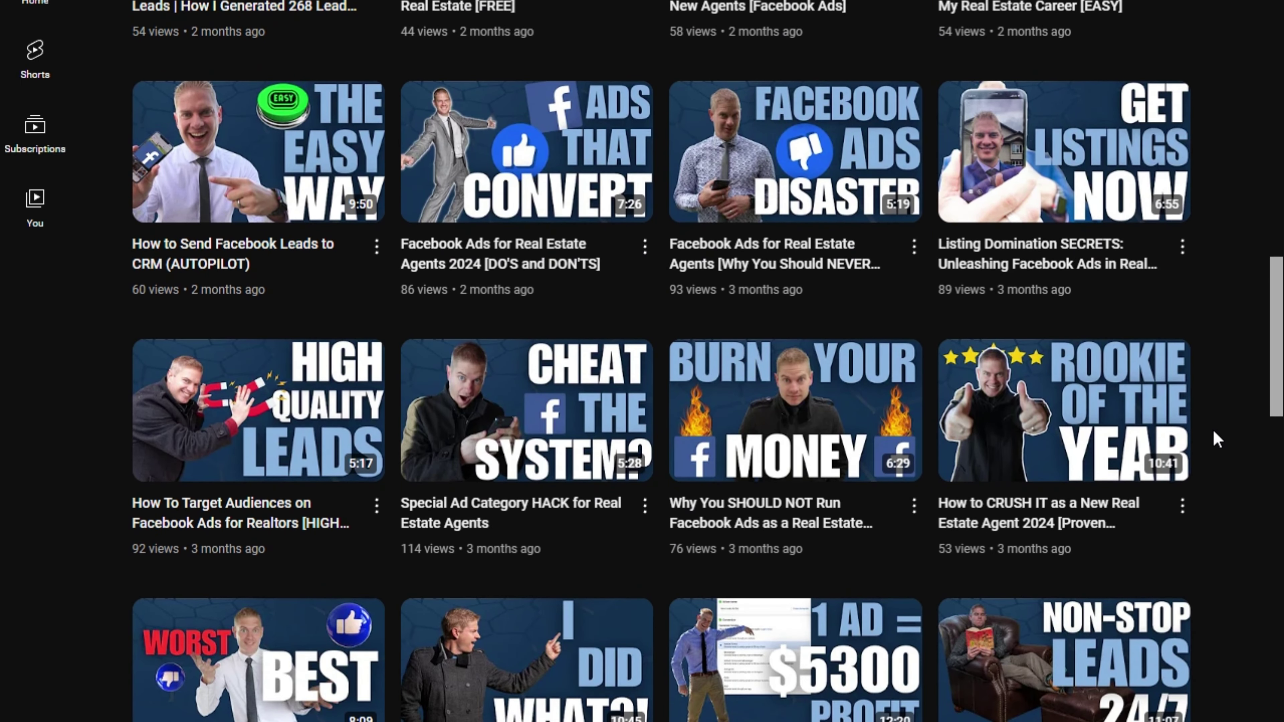
{"action": "scroll", "coordinate": [1213, 432], "scroll_direction": "down", "scroll_amount": 3}
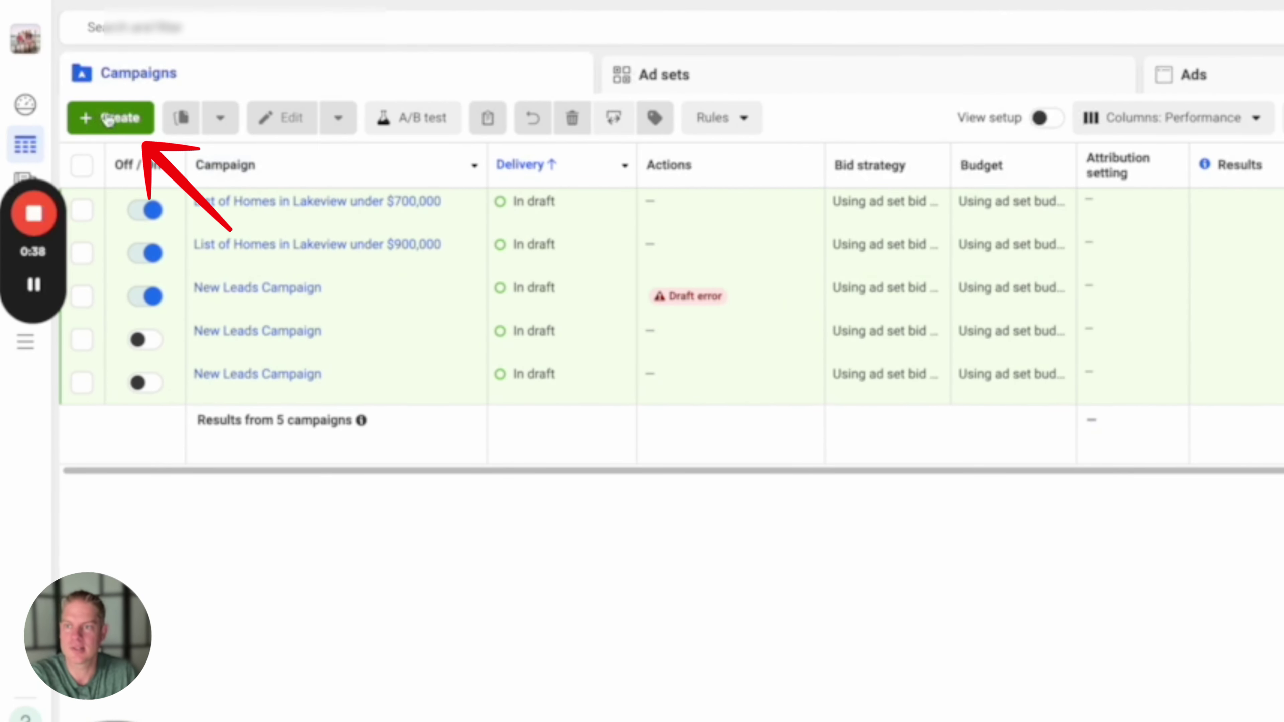
{"action": "left_click", "coordinate": [139, 122]}
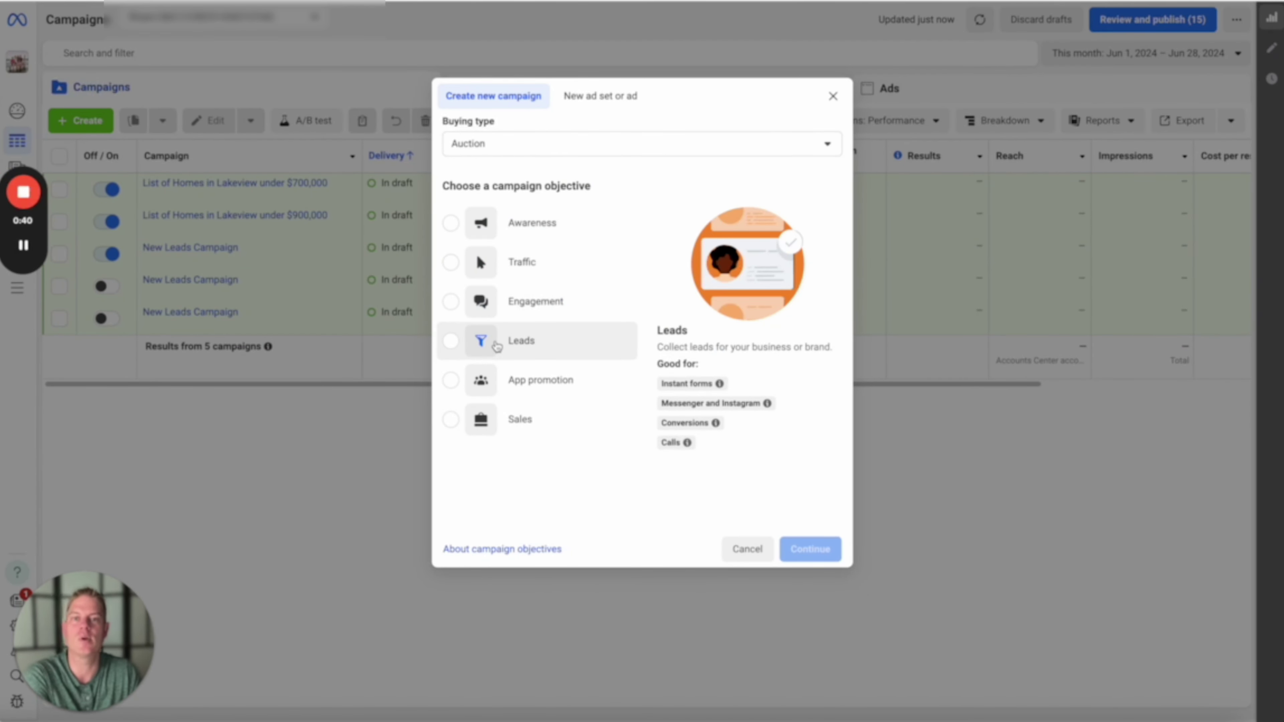
{"action": "left_click", "coordinate": [505, 349]}
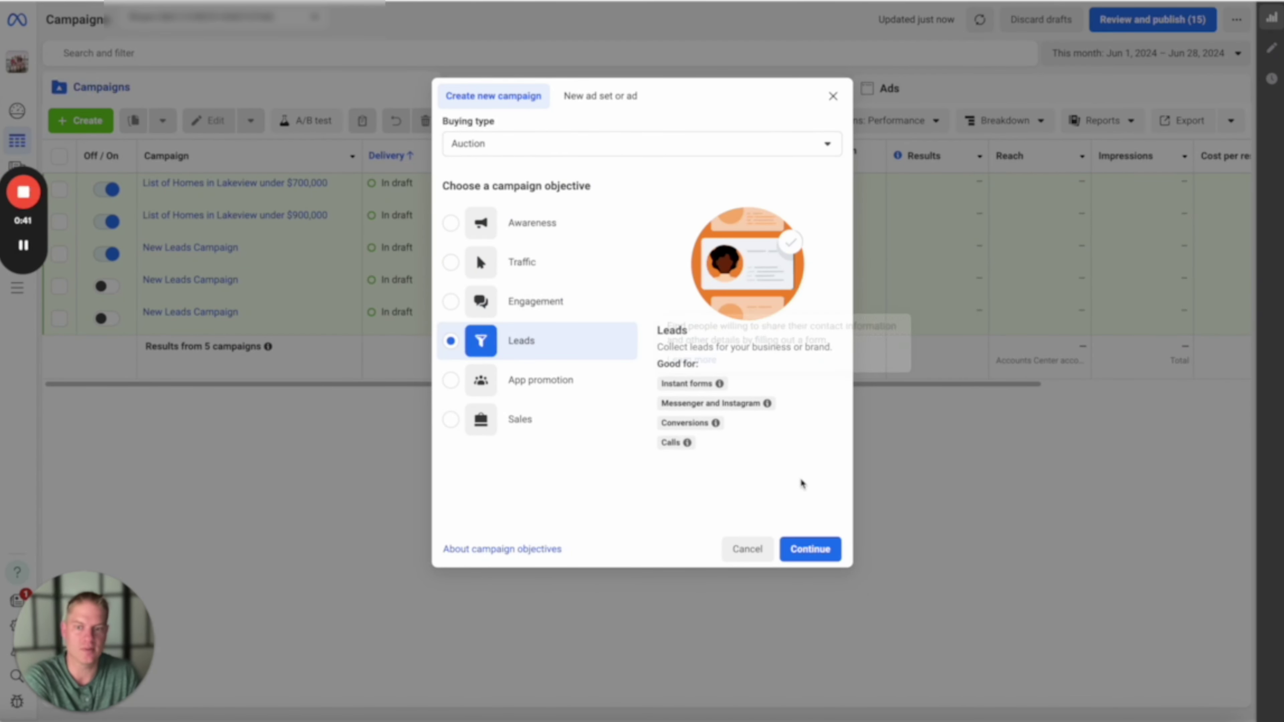
{"action": "left_click", "coordinate": [815, 550]}
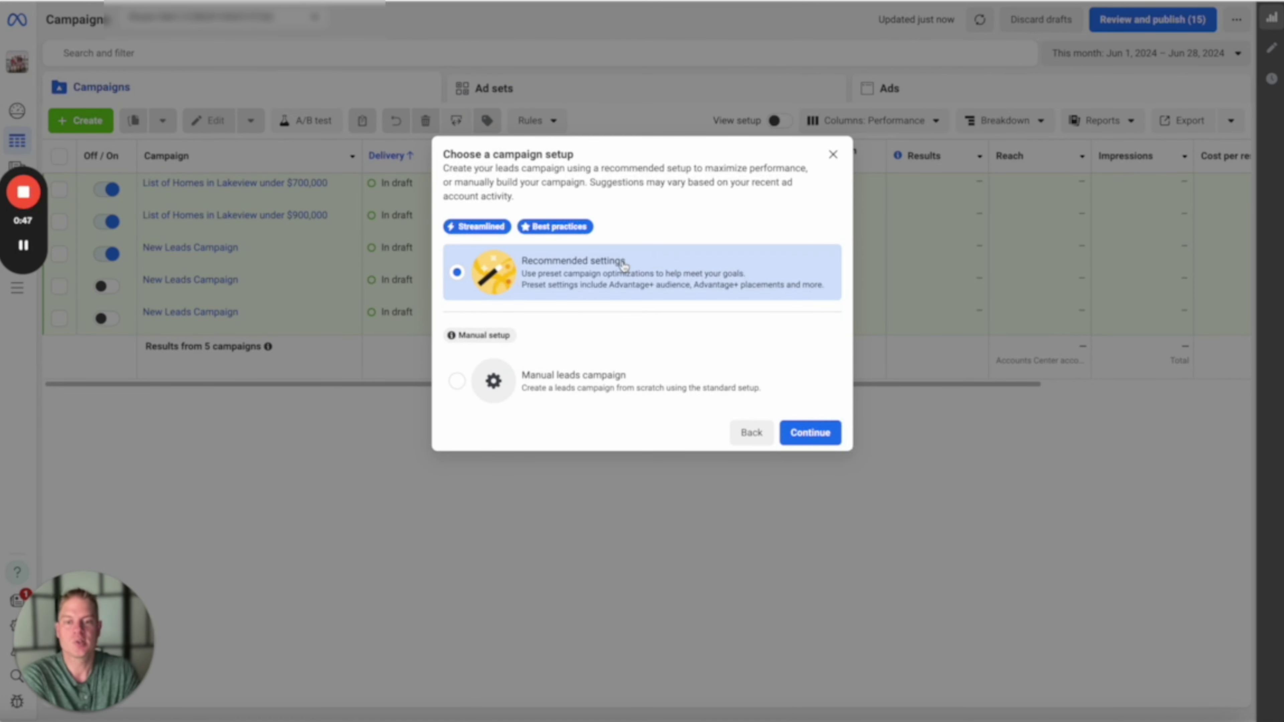
{"action": "left_click", "coordinate": [545, 387]}
{"action": "left_click", "coordinate": [810, 434]}
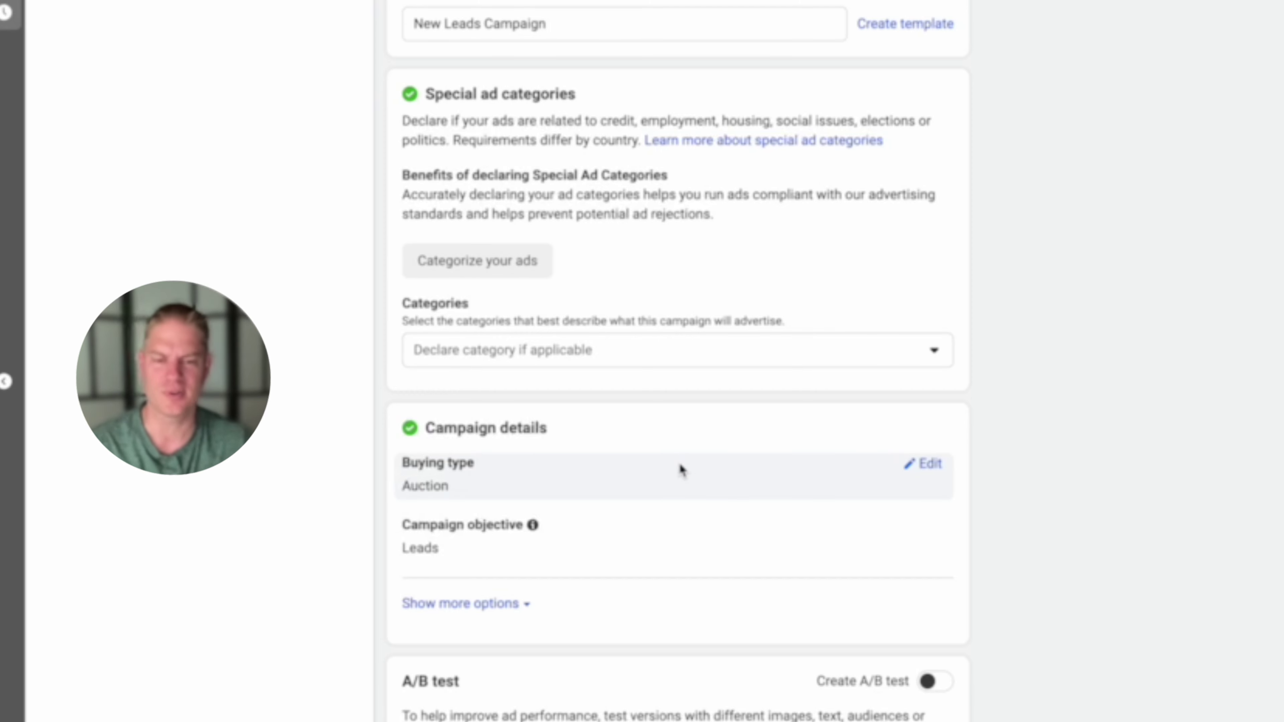
{"action": "scroll", "coordinate": [703, 461], "scroll_direction": "down", "scroll_amount": 1}
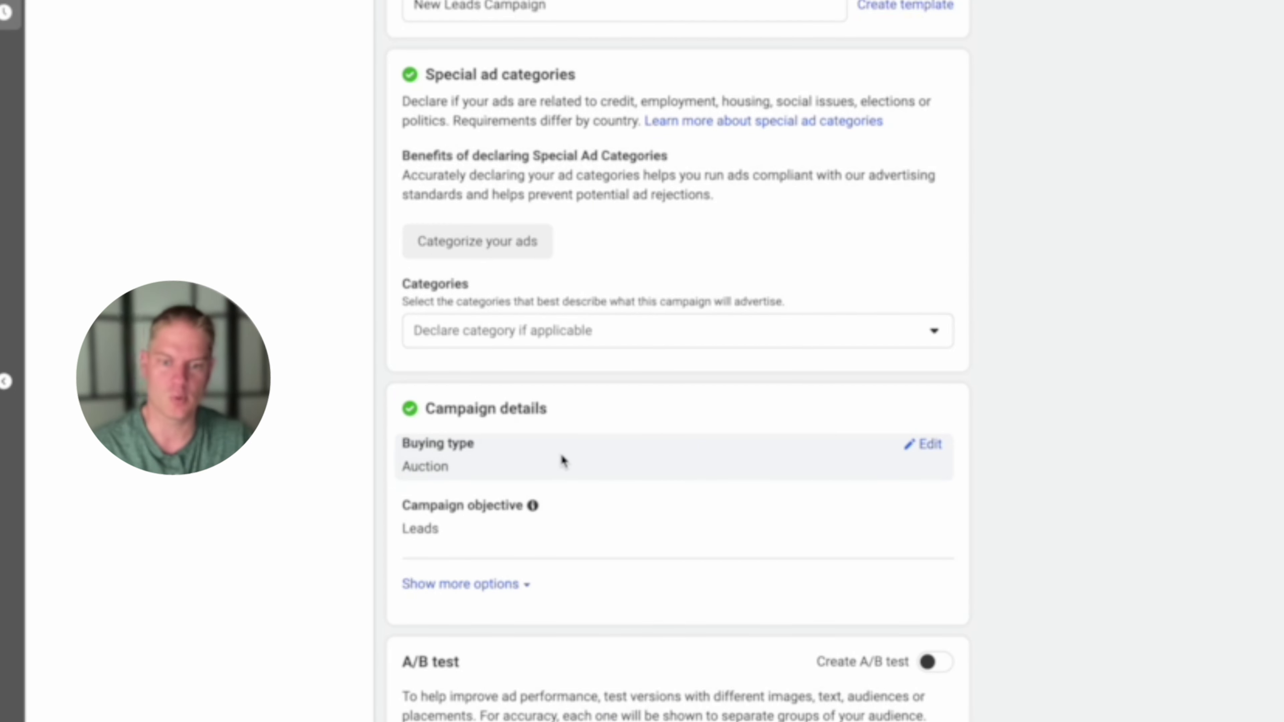
{"action": "scroll", "coordinate": [566, 459], "scroll_direction": "down", "scroll_amount": 3}
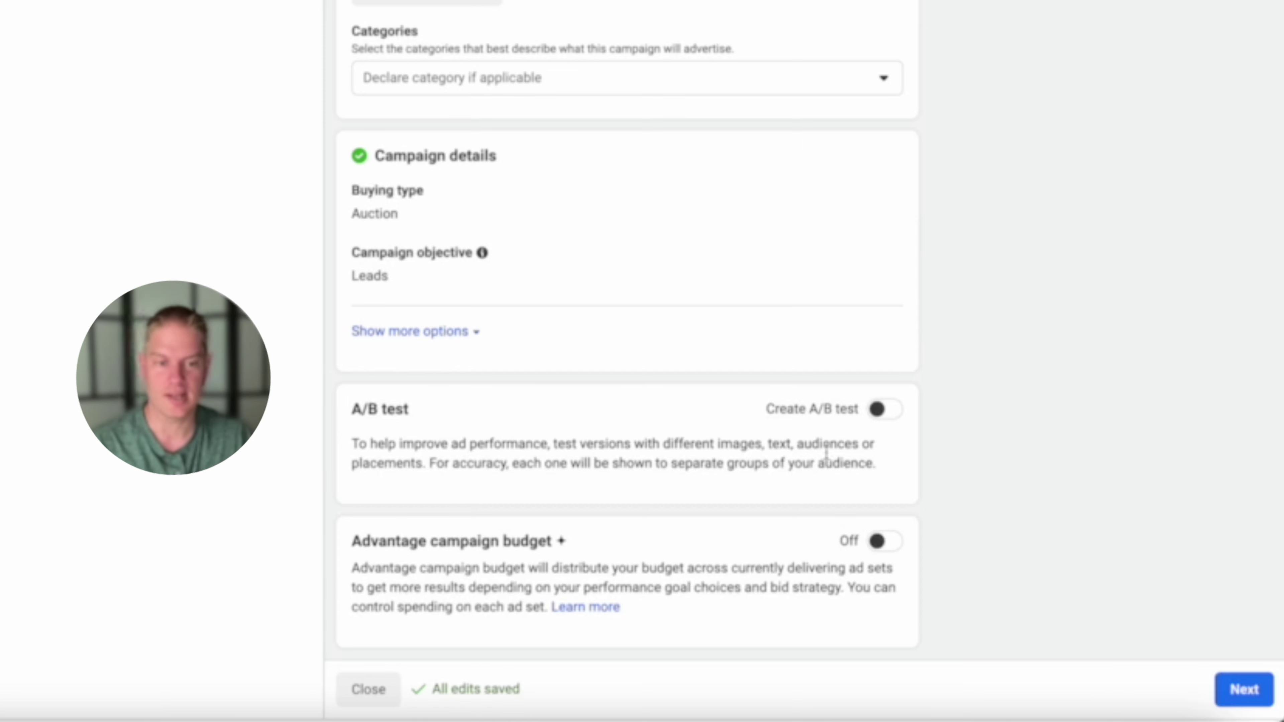
{"action": "scroll", "coordinate": [763, 520], "scroll_direction": "up", "scroll_amount": 3}
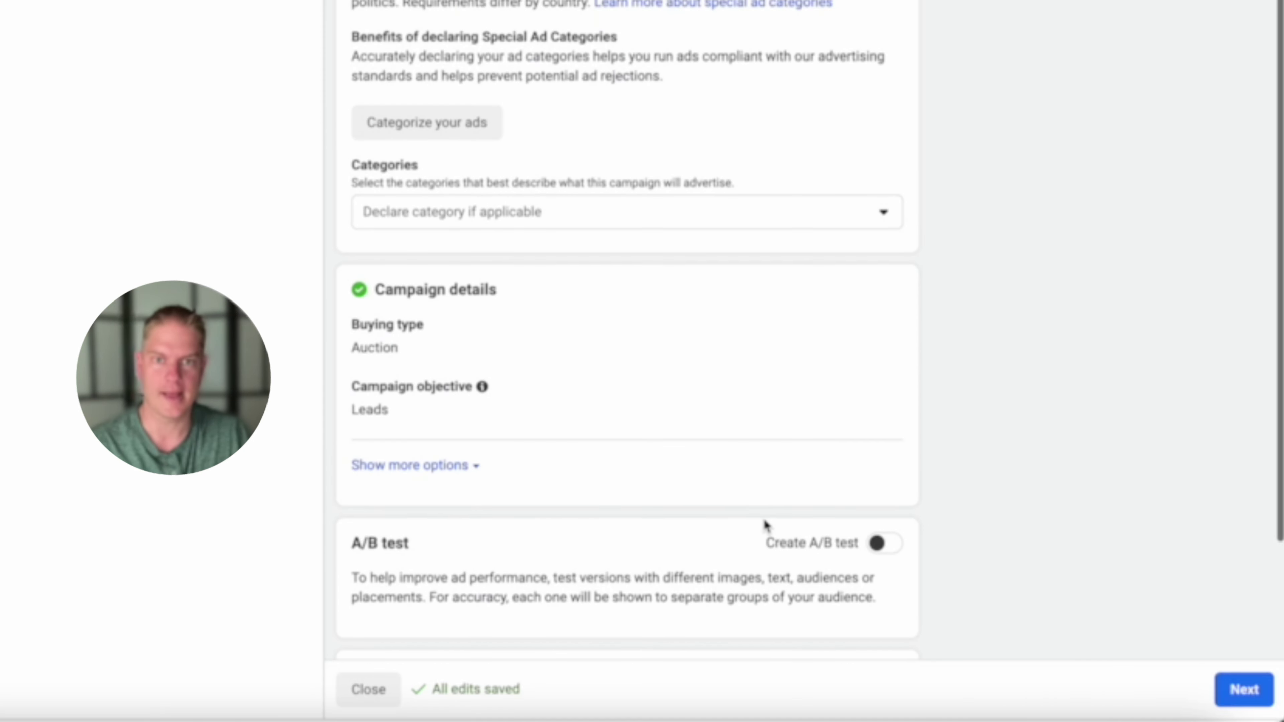
- Tick Housing in the Special ad categories dropdown
{"action": "left_click", "coordinate": [554, 219]}
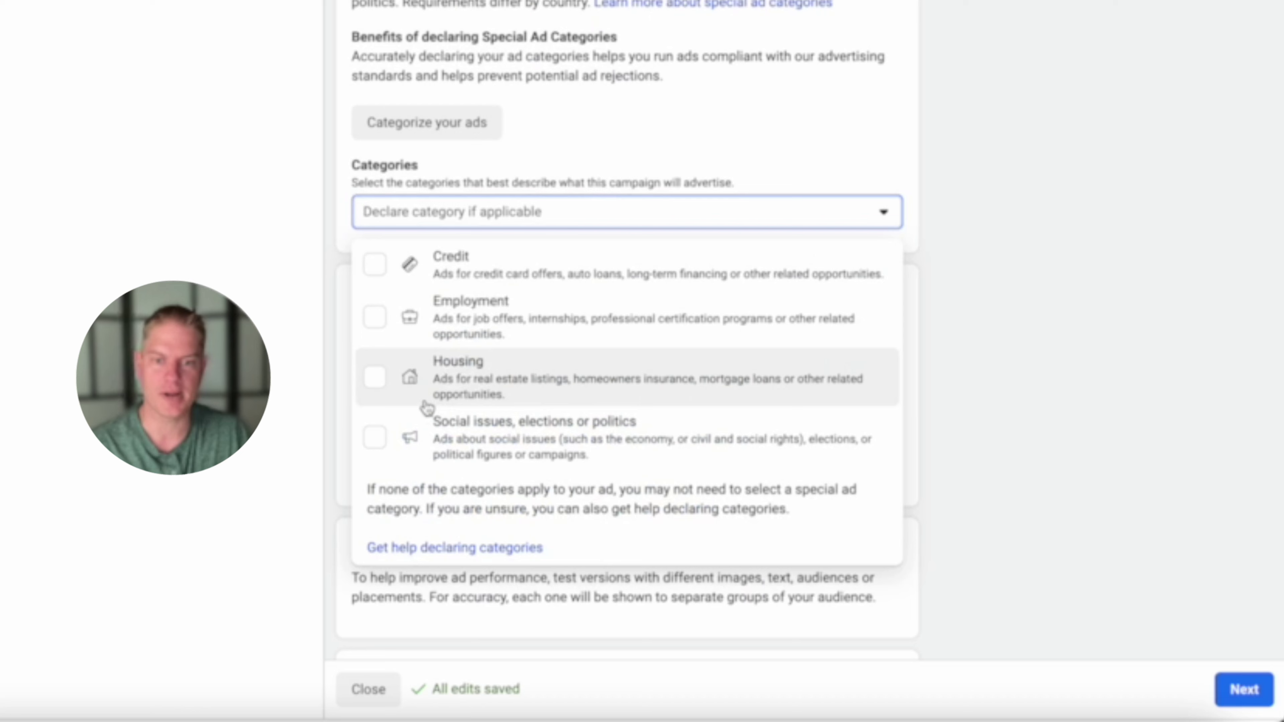
{"action": "left_click", "coordinate": [381, 378]}
{"action": "left_click", "coordinate": [1002, 263]}
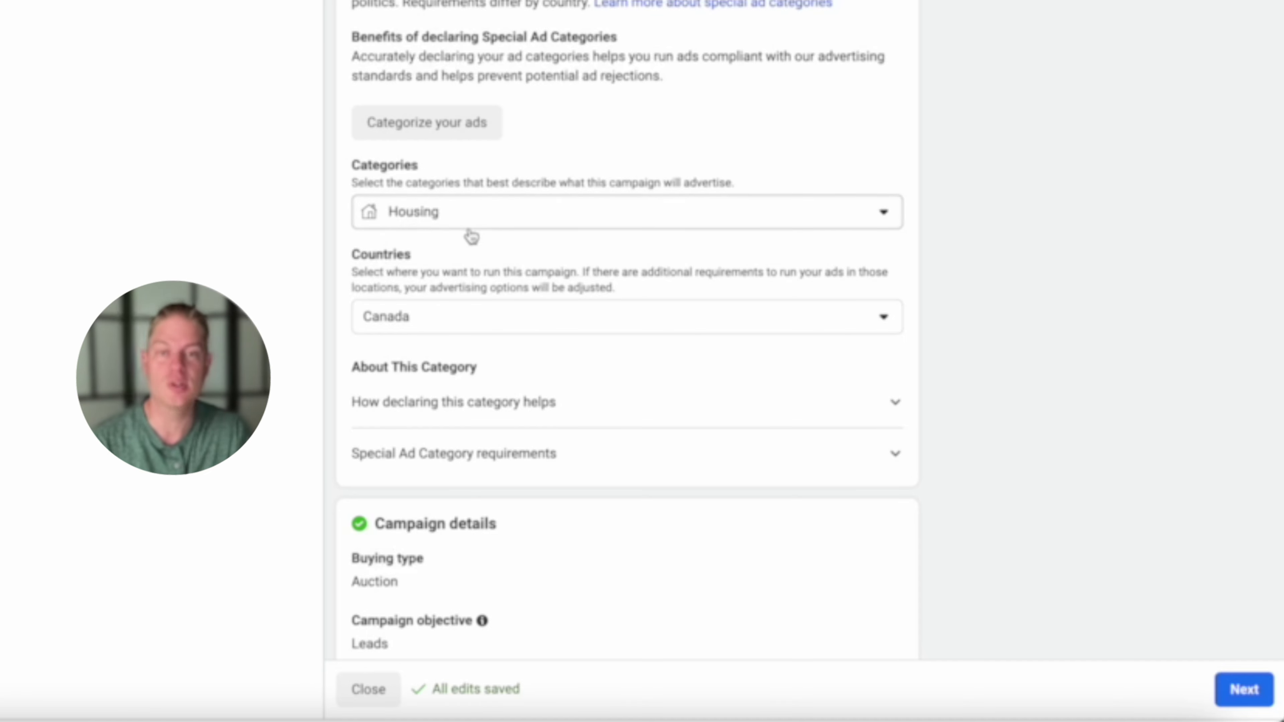
{"action": "scroll", "coordinate": [808, 445], "scroll_direction": "down", "scroll_amount": 6}
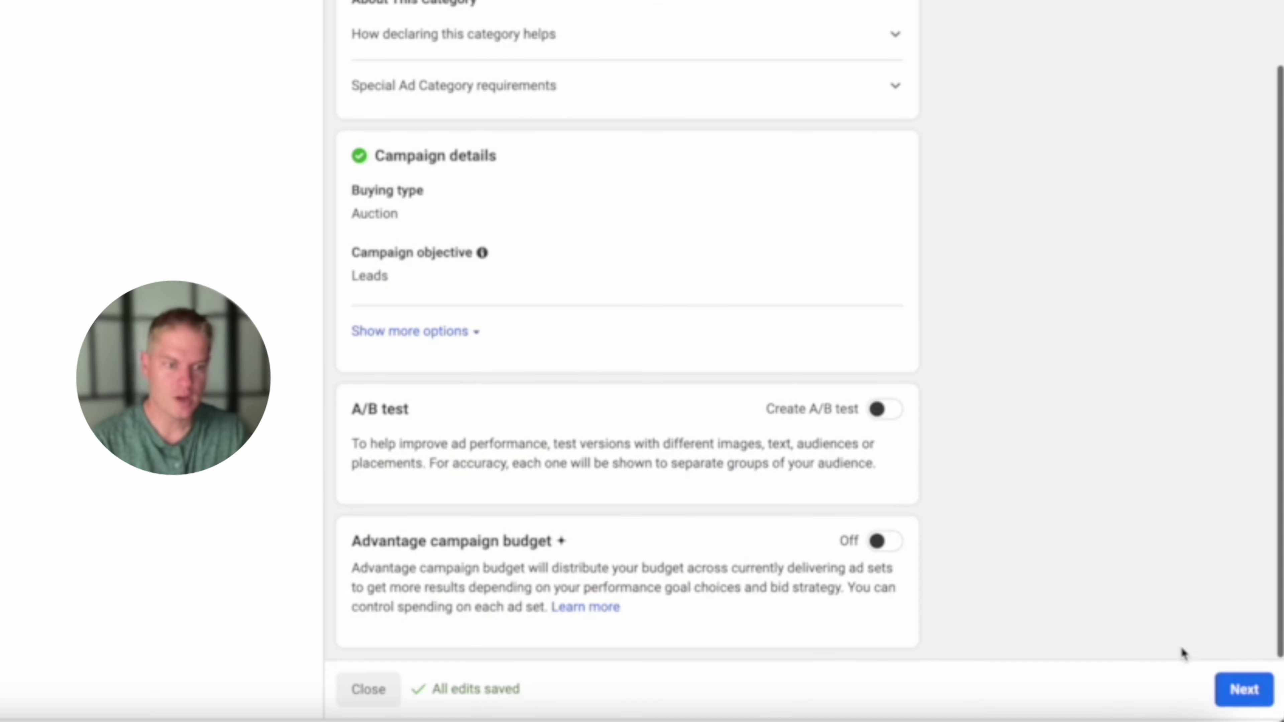
- Go to the ad set level and set the conversion location to Instant forms
{"action": "left_click", "coordinate": [1244, 688]}
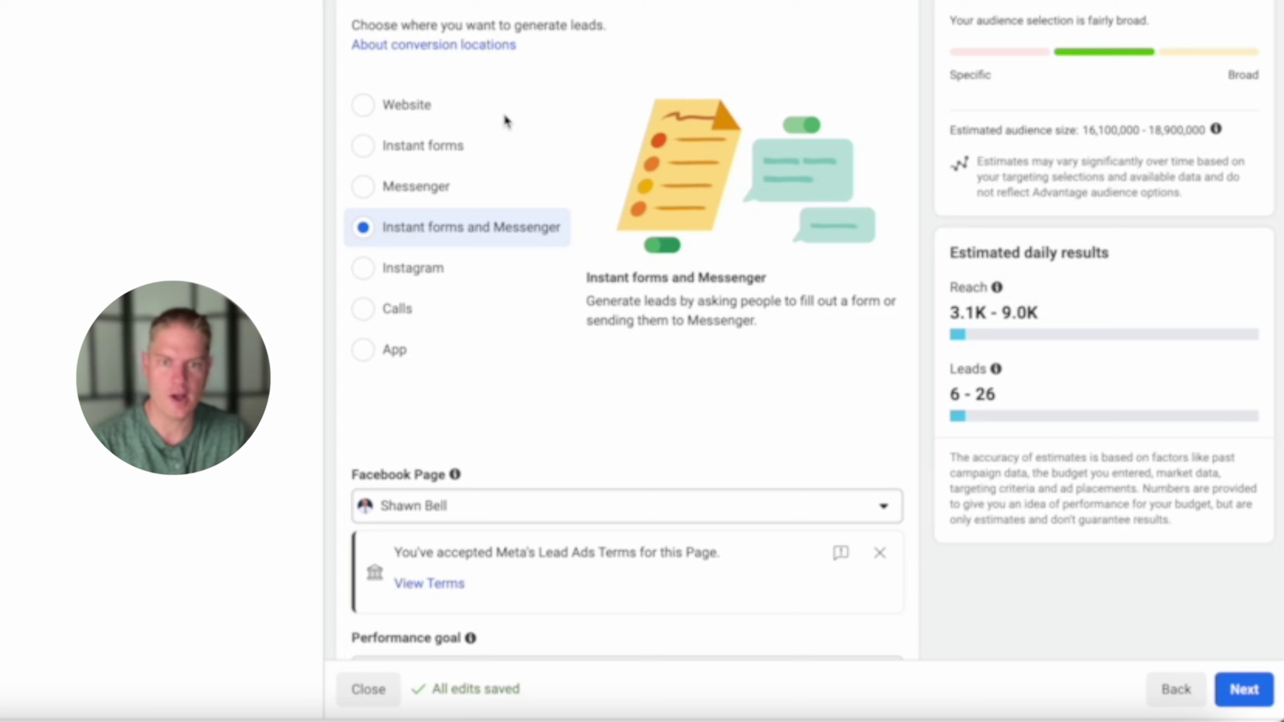
{"action": "left_click", "coordinate": [404, 147]}
{"action": "scroll", "coordinate": [455, 149], "scroll_direction": "down", "scroll_amount": 2}
{"action": "scroll", "coordinate": [456, 148], "scroll_direction": "down", "scroll_amount": 8}
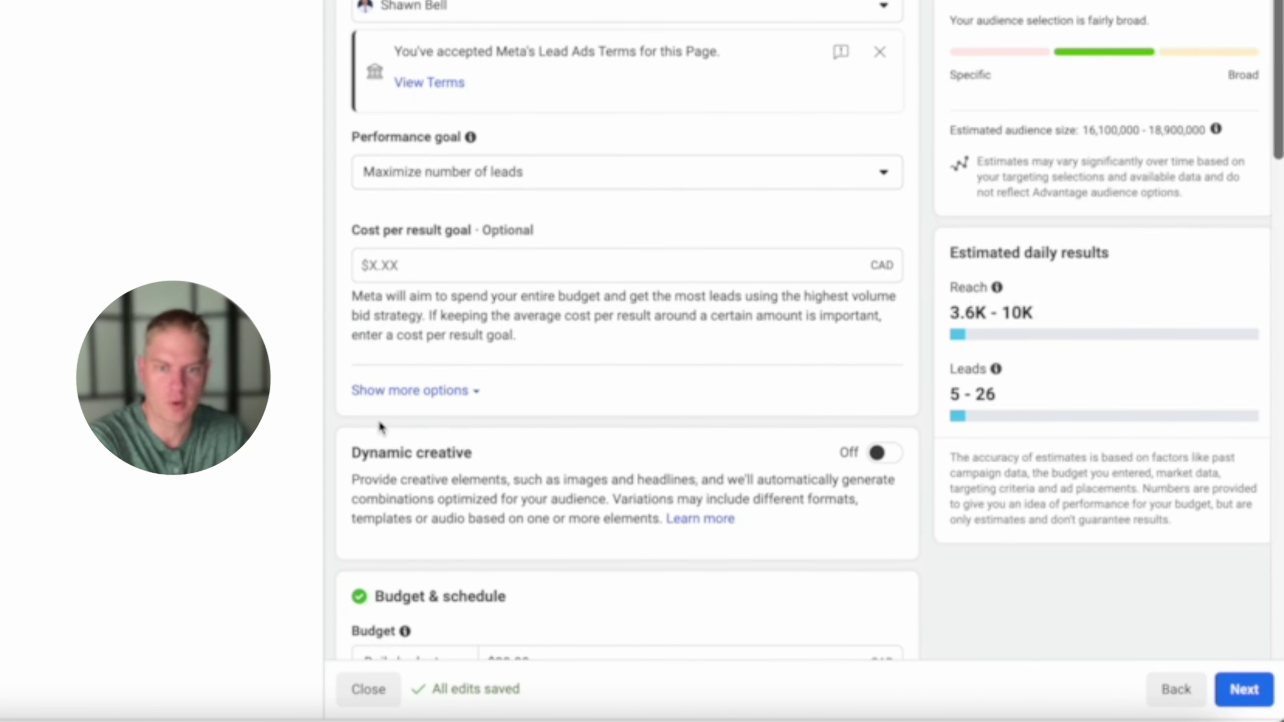
{"action": "scroll", "coordinate": [696, 335], "scroll_direction": "down", "scroll_amount": 8}
{"action": "scroll", "coordinate": [749, 61], "scroll_direction": "up", "scroll_amount": 3}
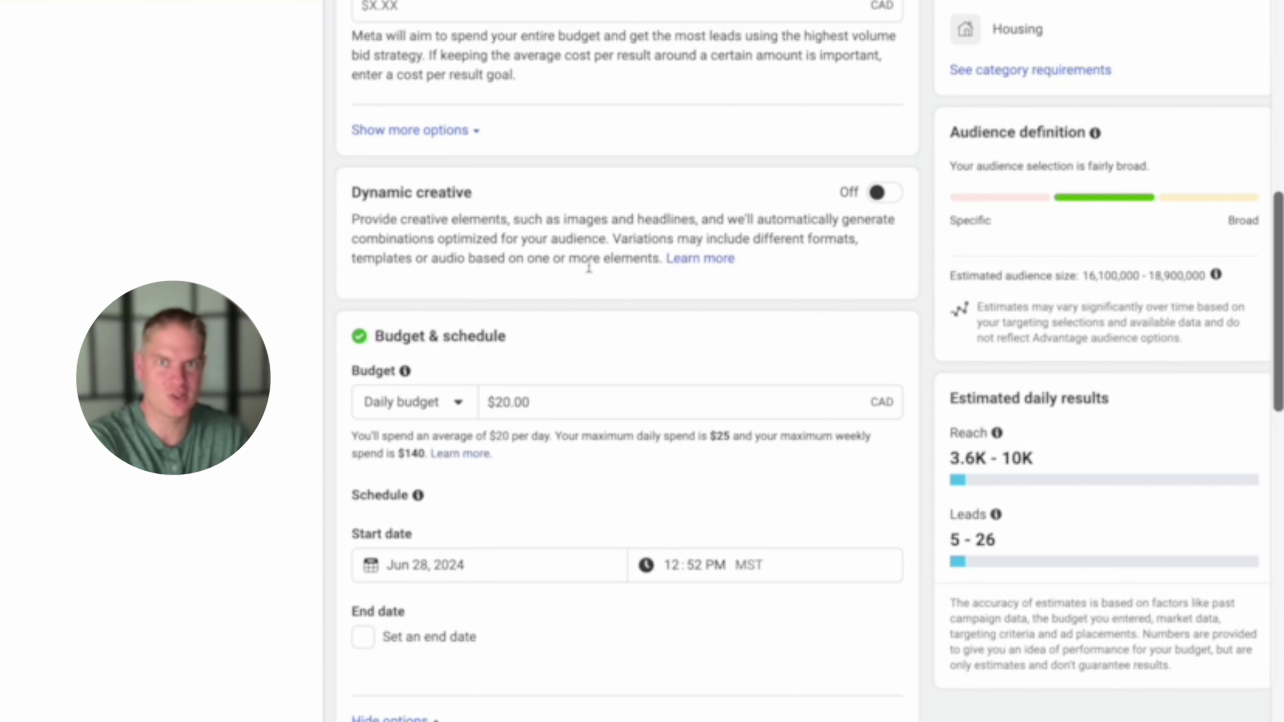
{"action": "scroll", "coordinate": [576, 213], "scroll_direction": "down", "scroll_amount": 4}
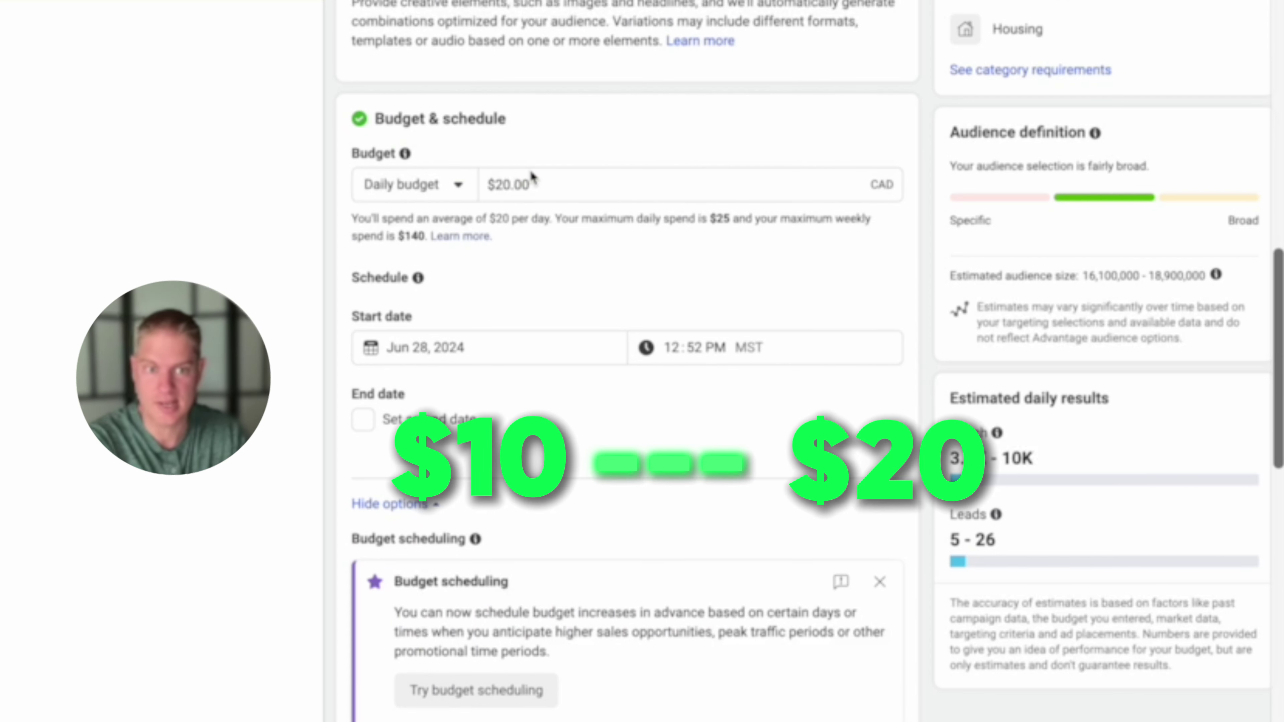
{"action": "scroll", "coordinate": [530, 177], "scroll_direction": "down", "scroll_amount": 1}
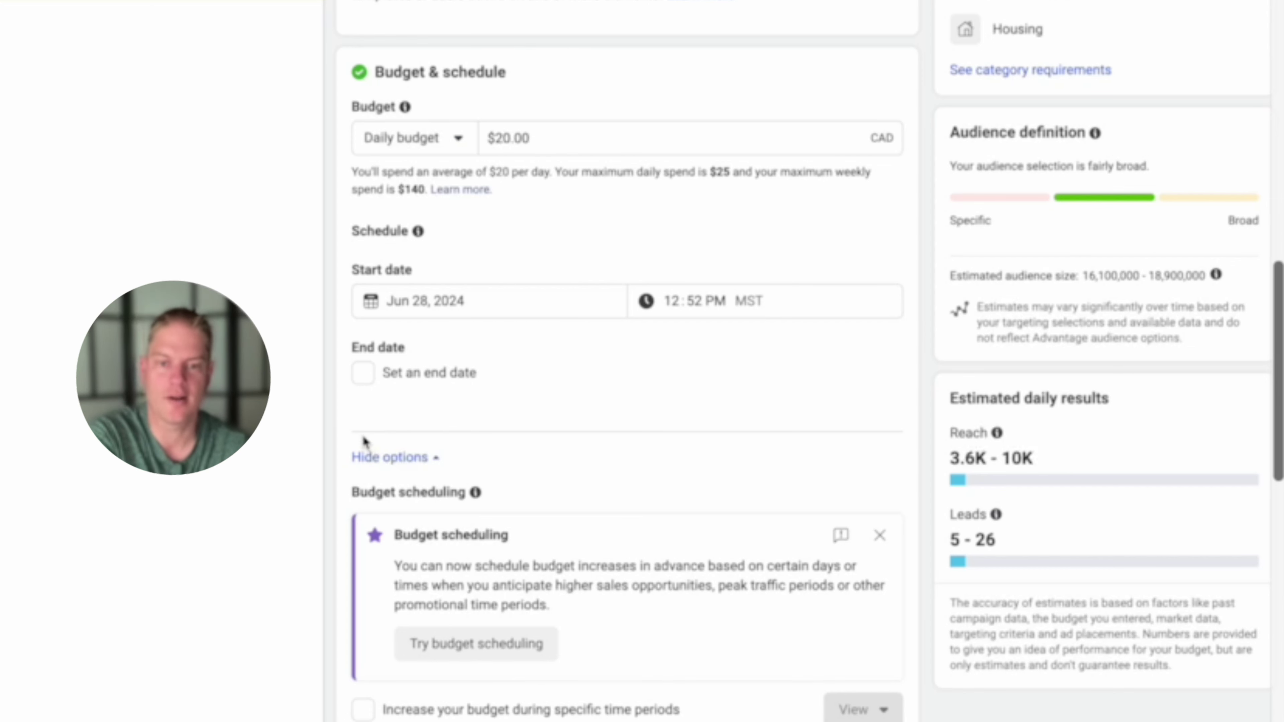
{"action": "scroll", "coordinate": [456, 383], "scroll_direction": "down", "scroll_amount": 5}
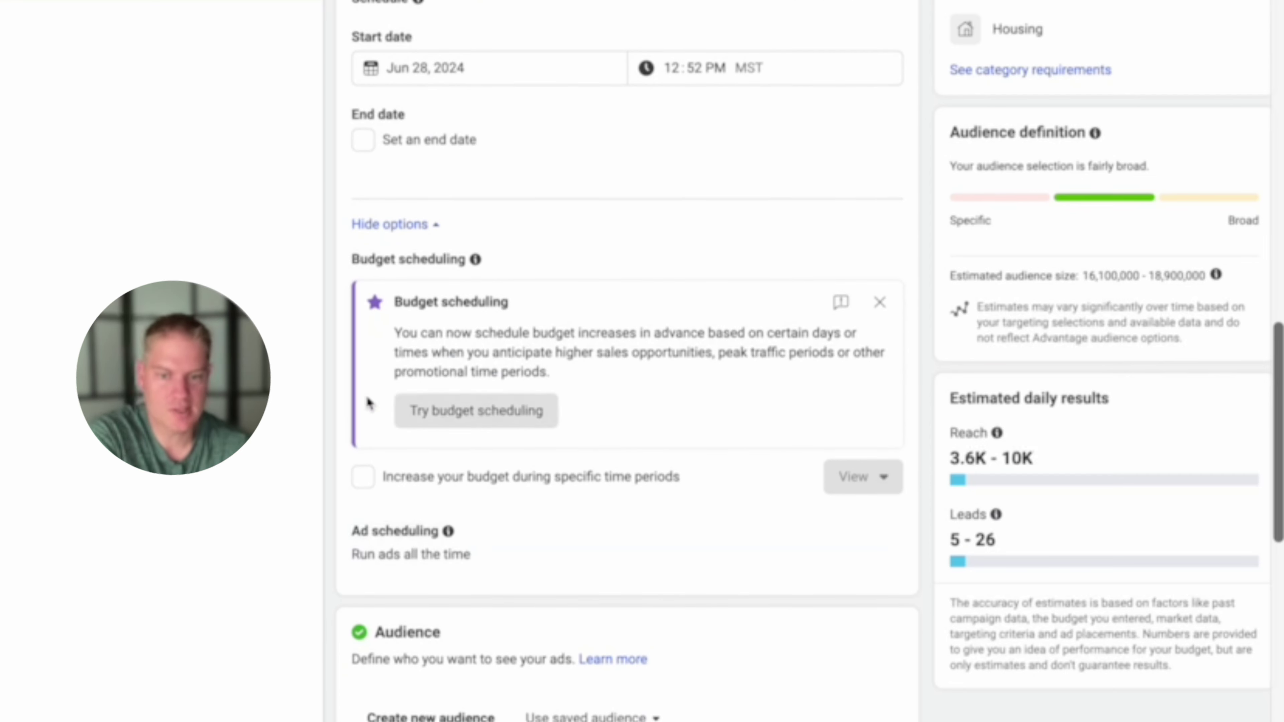
{"action": "scroll", "coordinate": [748, 588], "scroll_direction": "down", "scroll_amount": 8}
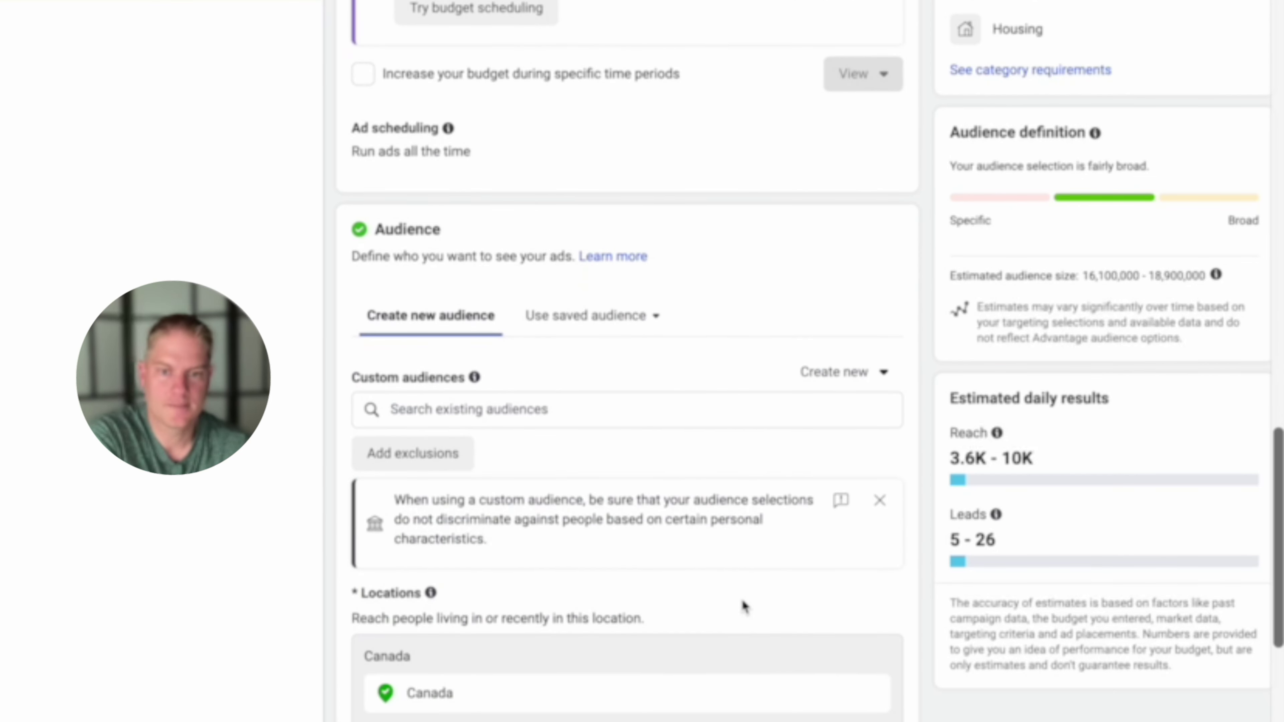
{"action": "scroll", "coordinate": [744, 605], "scroll_direction": "down", "scroll_amount": 3}
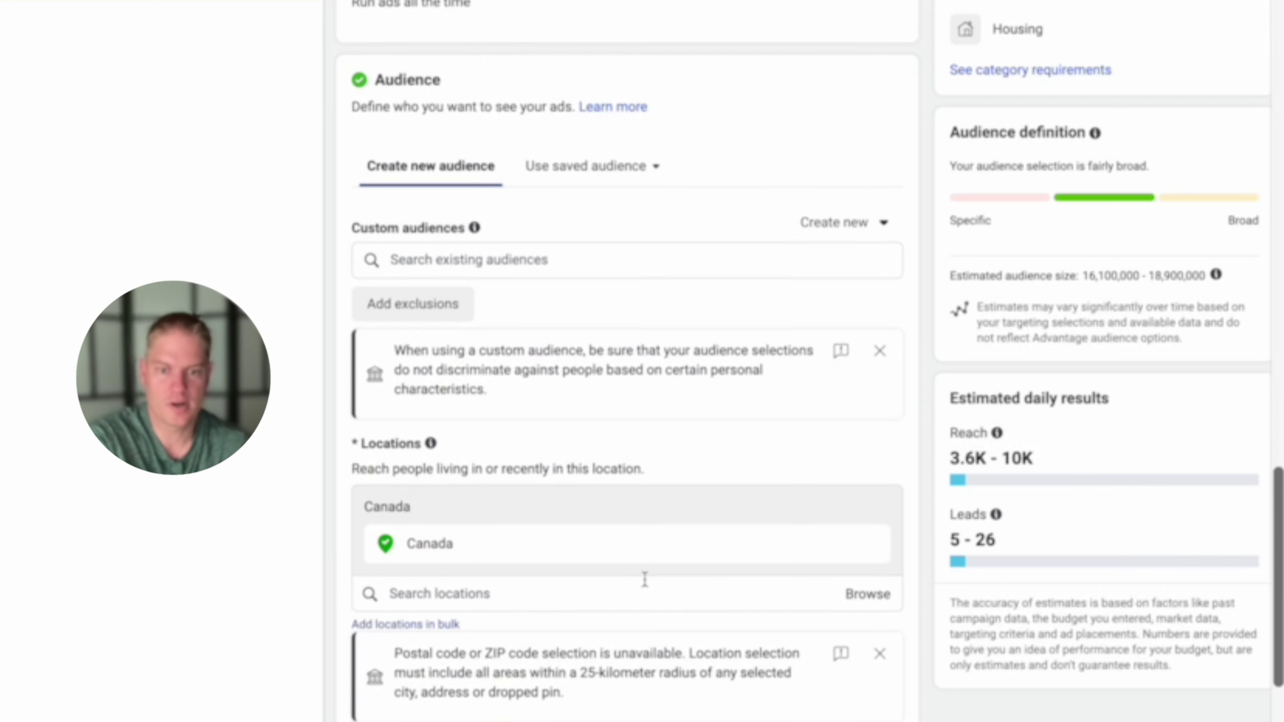
{"action": "scroll", "coordinate": [644, 579], "scroll_direction": "down", "scroll_amount": 9}
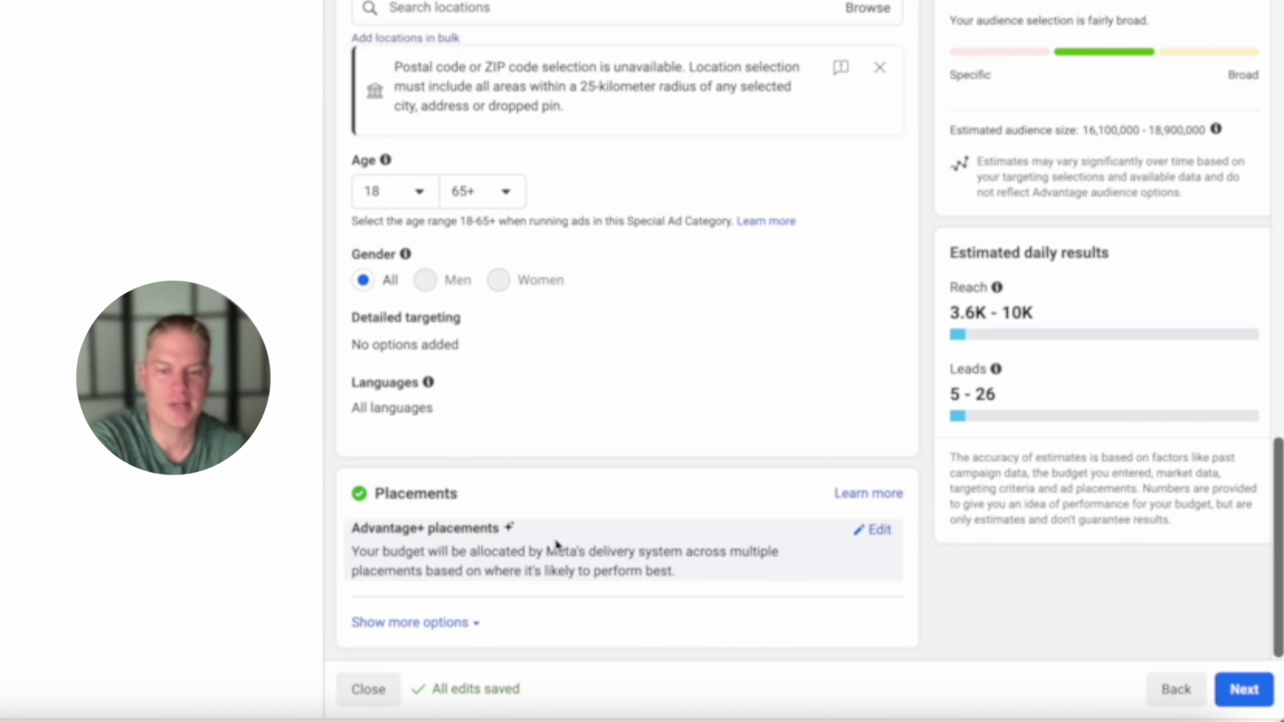
- Switch placements to Manual and exclude the Audience Network platform
{"action": "left_click", "coordinate": [882, 535]}
{"action": "scroll", "coordinate": [639, 493], "scroll_direction": "down", "scroll_amount": 3}
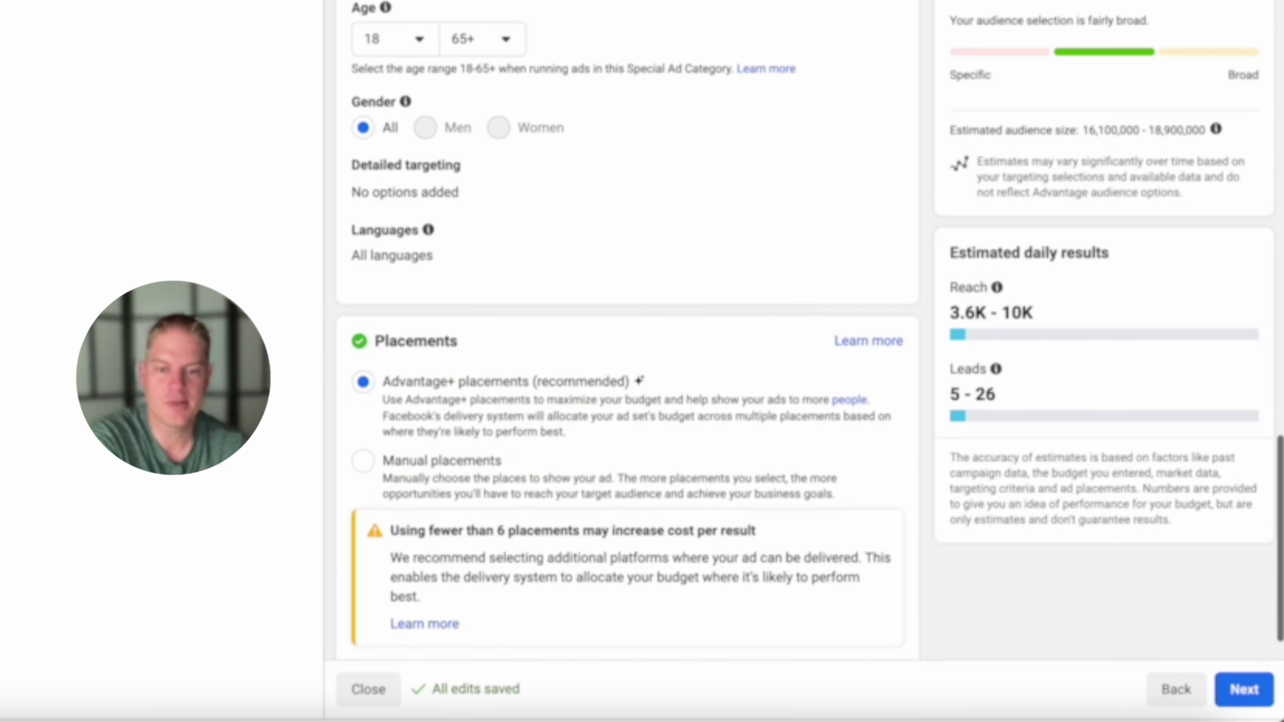
{"action": "left_click", "coordinate": [363, 460]}
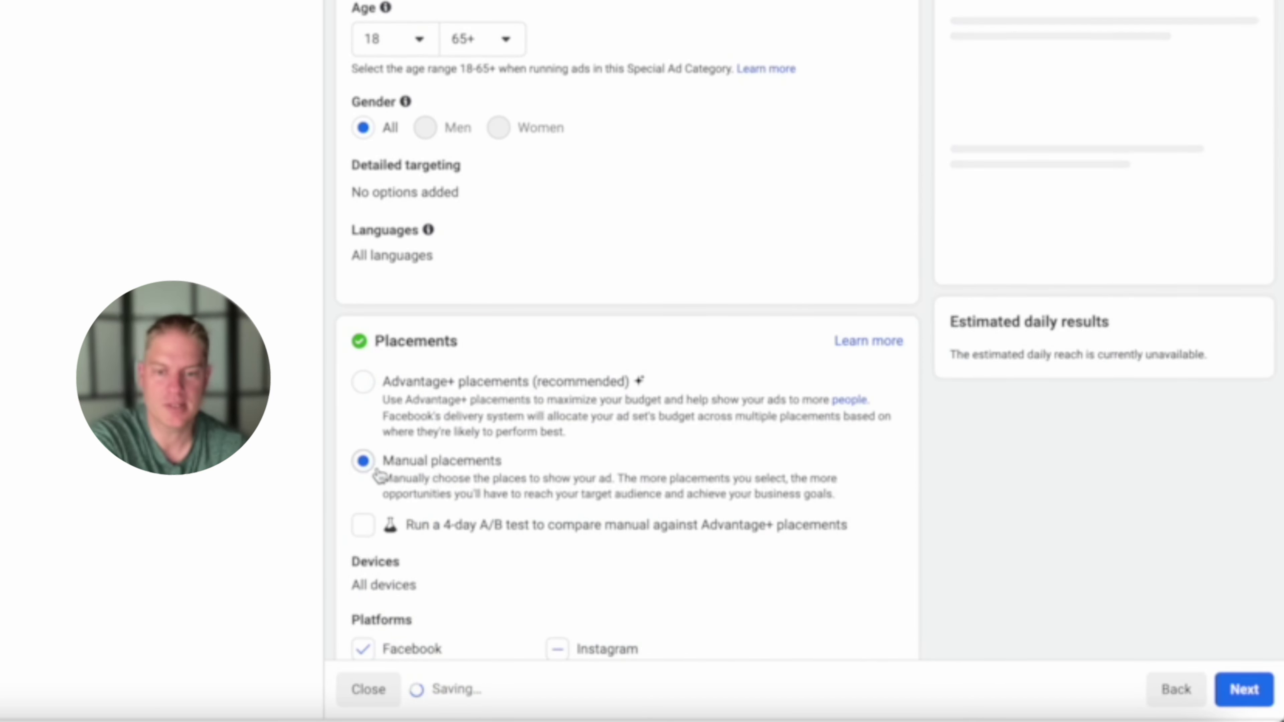
{"action": "scroll", "coordinate": [376, 365], "scroll_direction": "down", "scroll_amount": 7}
{"action": "left_click", "coordinate": [364, 340]}
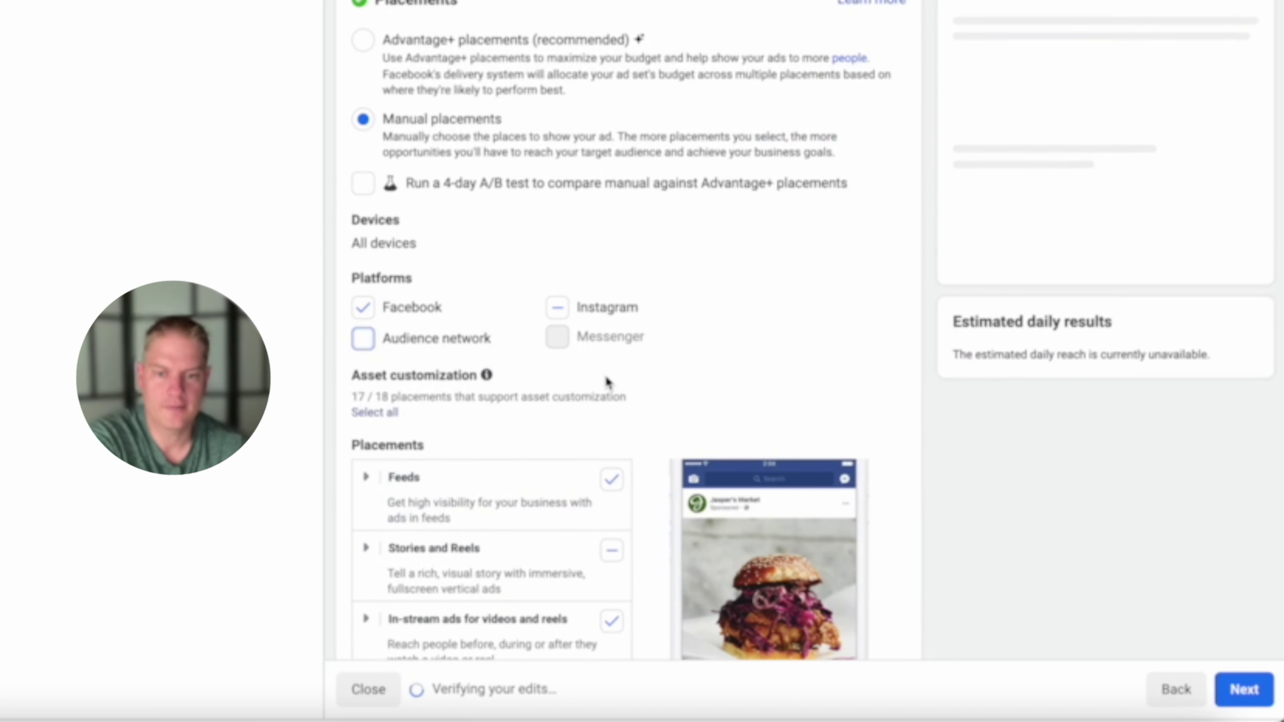
- Remove the Stories and Reels, in-stream video and reels, and search results placements
{"action": "scroll", "coordinate": [606, 383], "scroll_direction": "down", "scroll_amount": 3}
{"action": "left_click", "coordinate": [611, 418]}
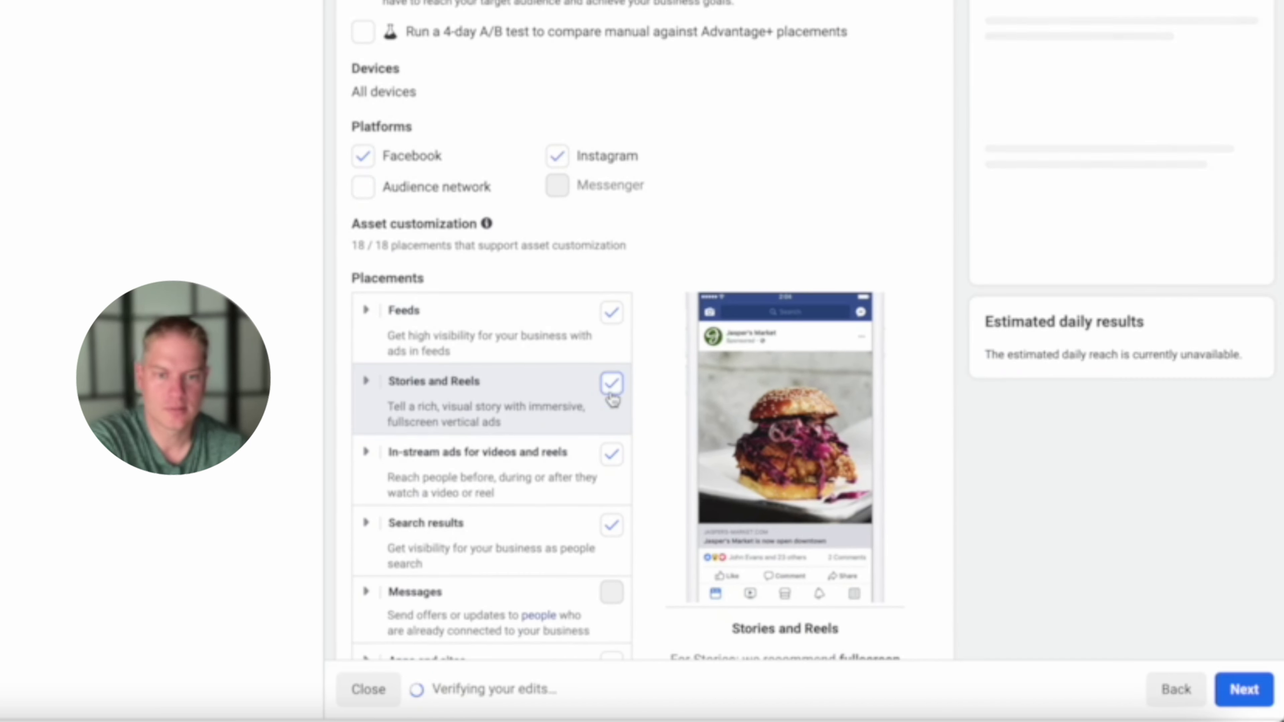
{"action": "left_click", "coordinate": [612, 404]}
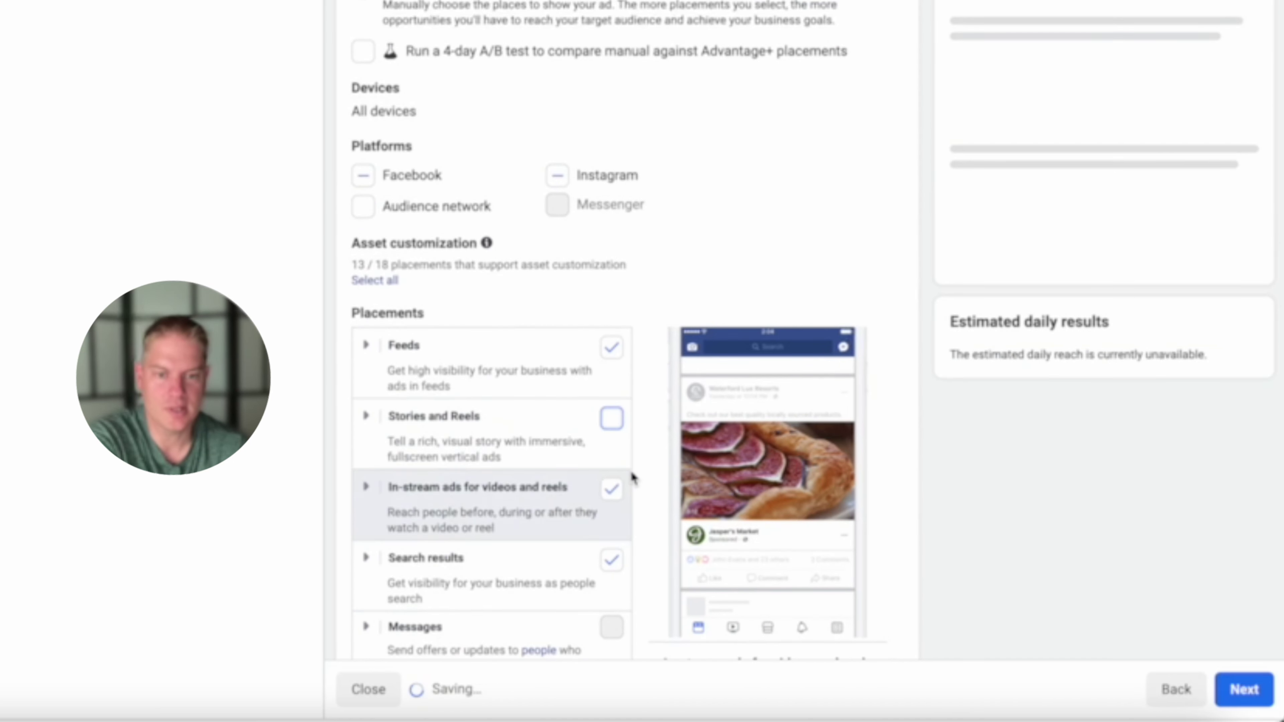
{"action": "left_click", "coordinate": [613, 490]}
{"action": "scroll", "coordinate": [627, 475], "scroll_direction": "down", "scroll_amount": 2}
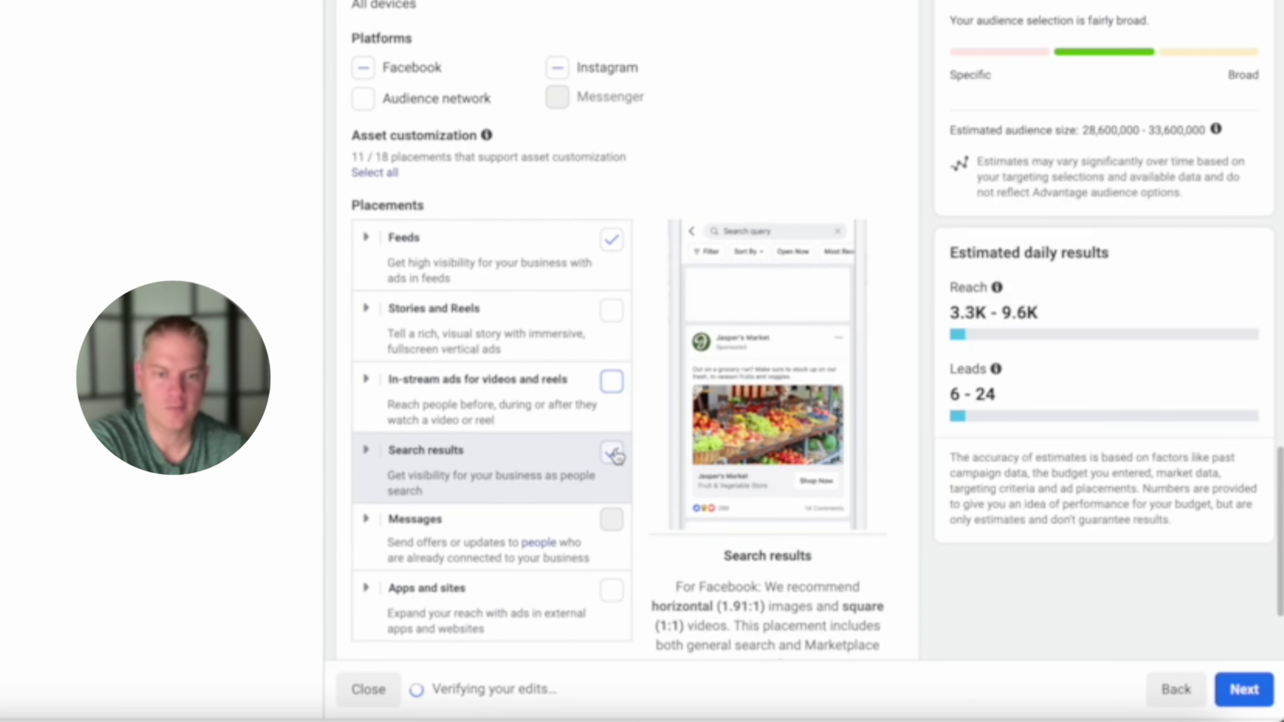
{"action": "left_click", "coordinate": [612, 451]}
{"action": "scroll", "coordinate": [632, 448], "scroll_direction": "down", "scroll_amount": 3}
{"action": "scroll", "coordinate": [627, 448], "scroll_direction": "up", "scroll_amount": 2}
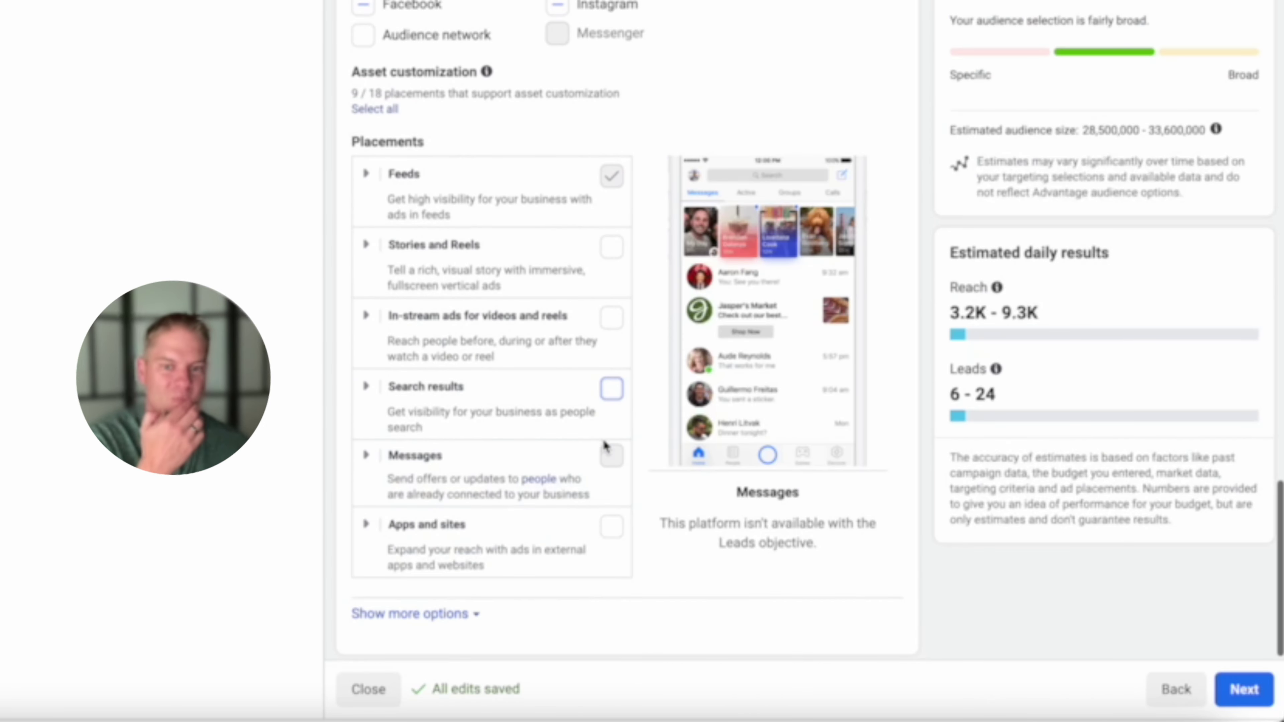
- Uncheck the other Feeds placements, keeping only Facebook Feed and Instagram feed
{"action": "left_click", "coordinate": [367, 175]}
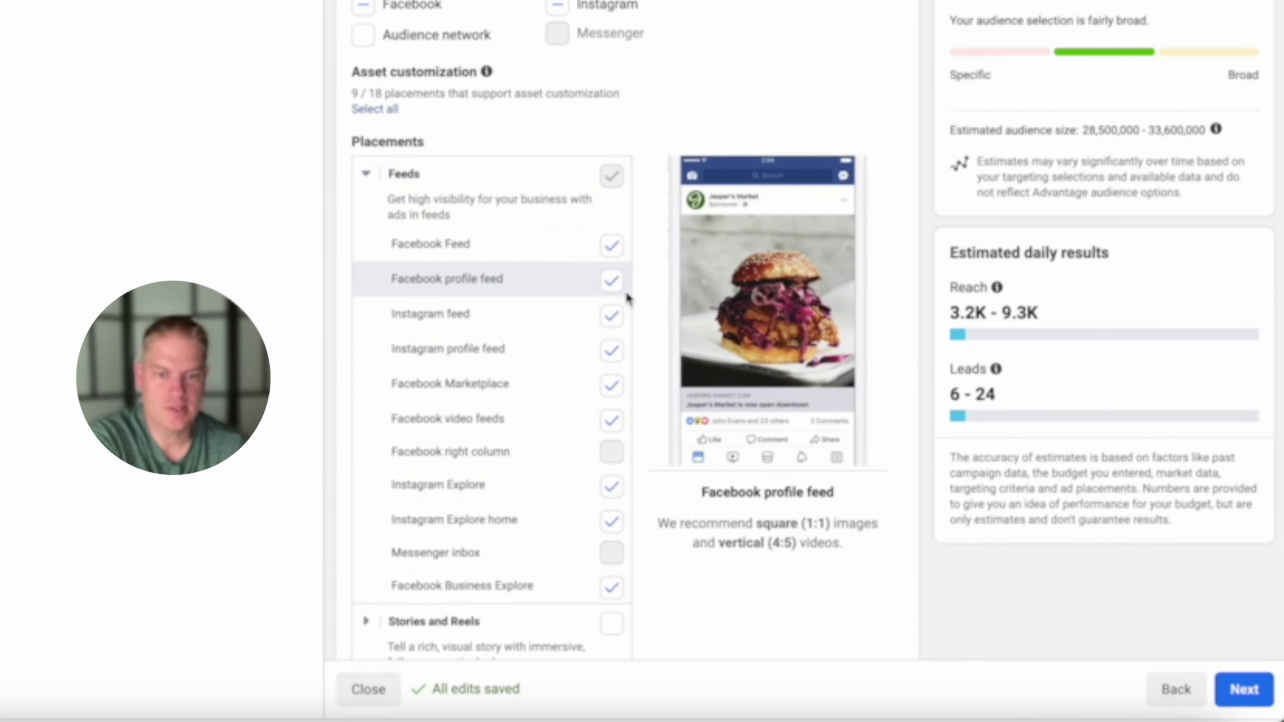
{"action": "left_click", "coordinate": [611, 586]}
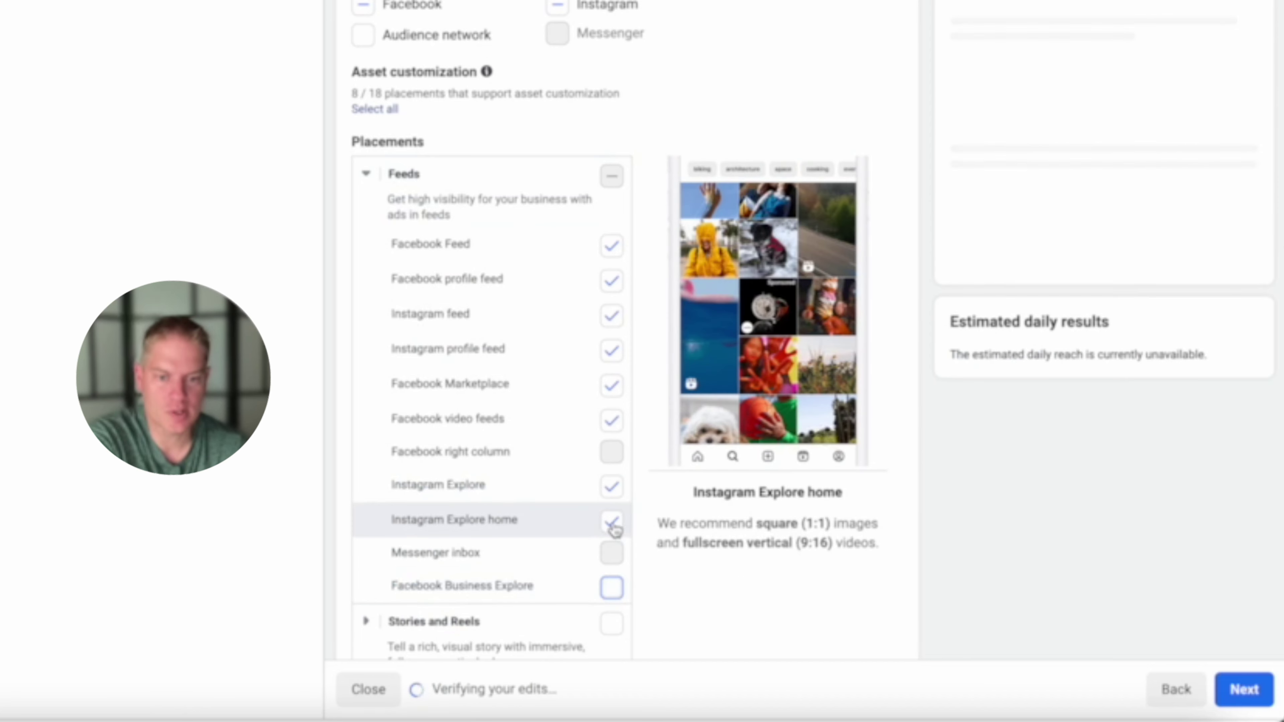
{"action": "left_click", "coordinate": [612, 522]}
{"action": "left_click", "coordinate": [612, 488]}
{"action": "left_click", "coordinate": [611, 420]}
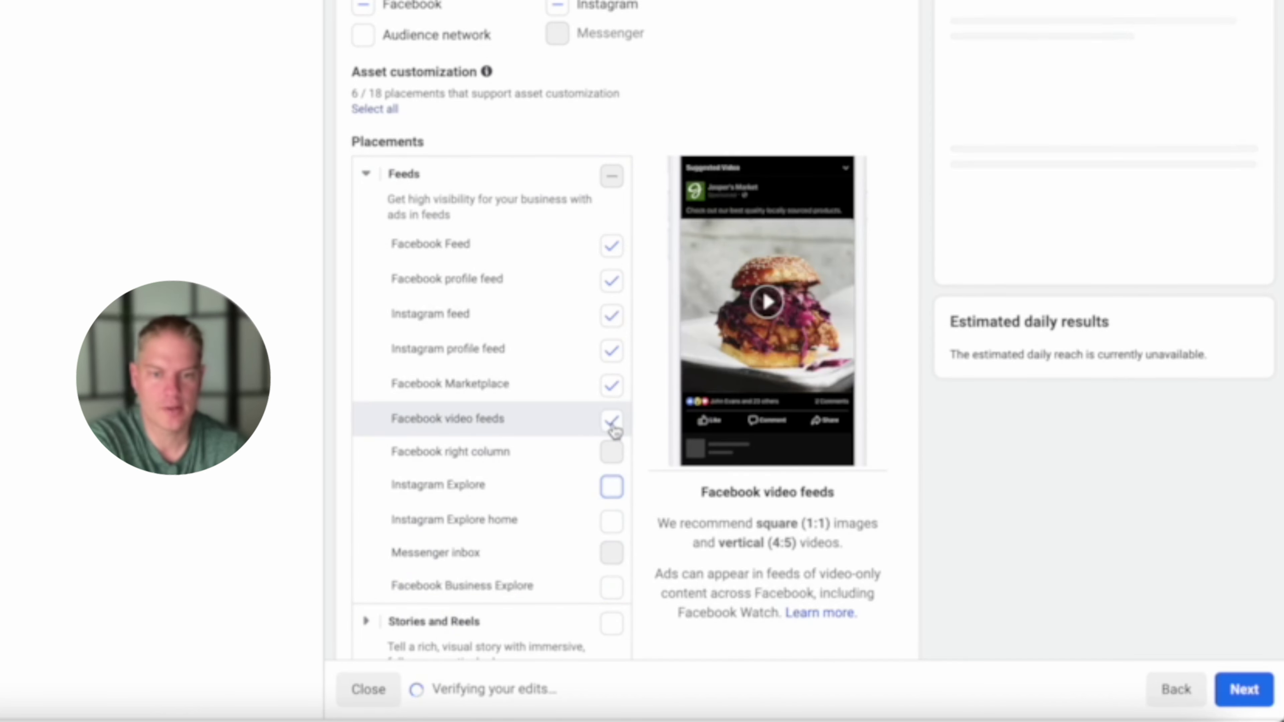
{"action": "scroll", "coordinate": [612, 421], "scroll_direction": "up", "scroll_amount": 3}
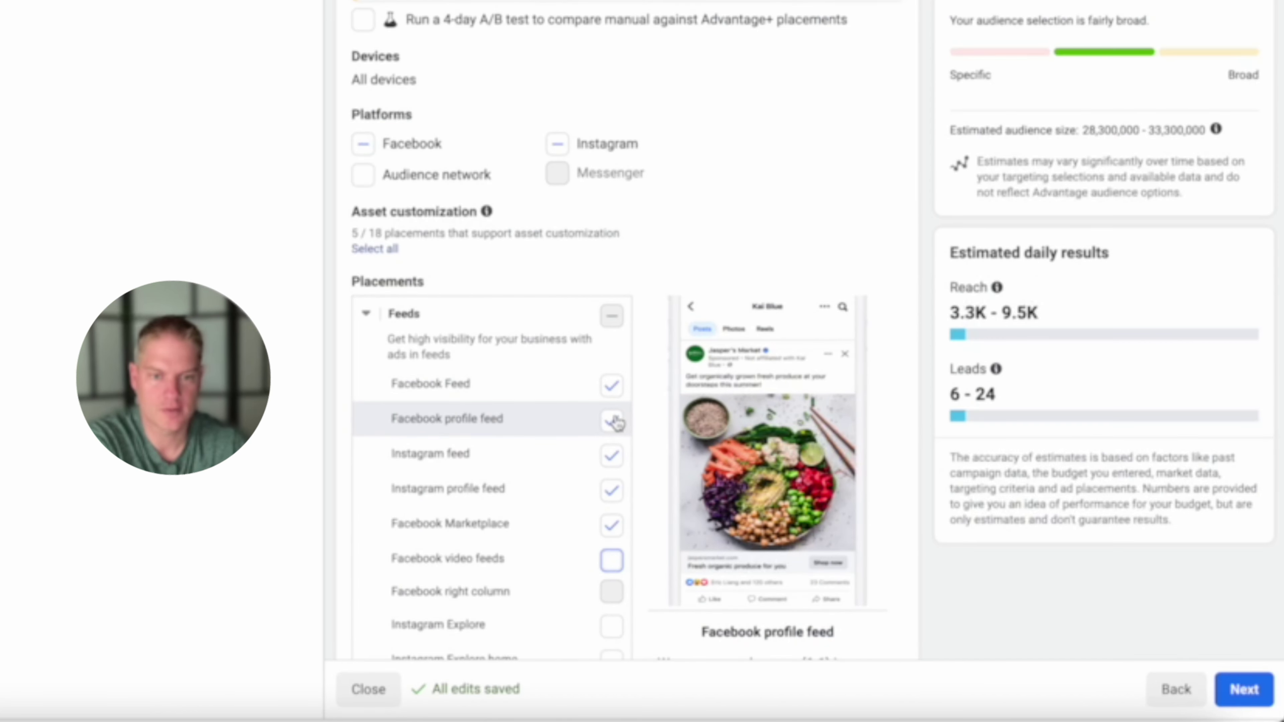
{"action": "left_click", "coordinate": [612, 401]}
{"action": "left_click", "coordinate": [611, 490]}
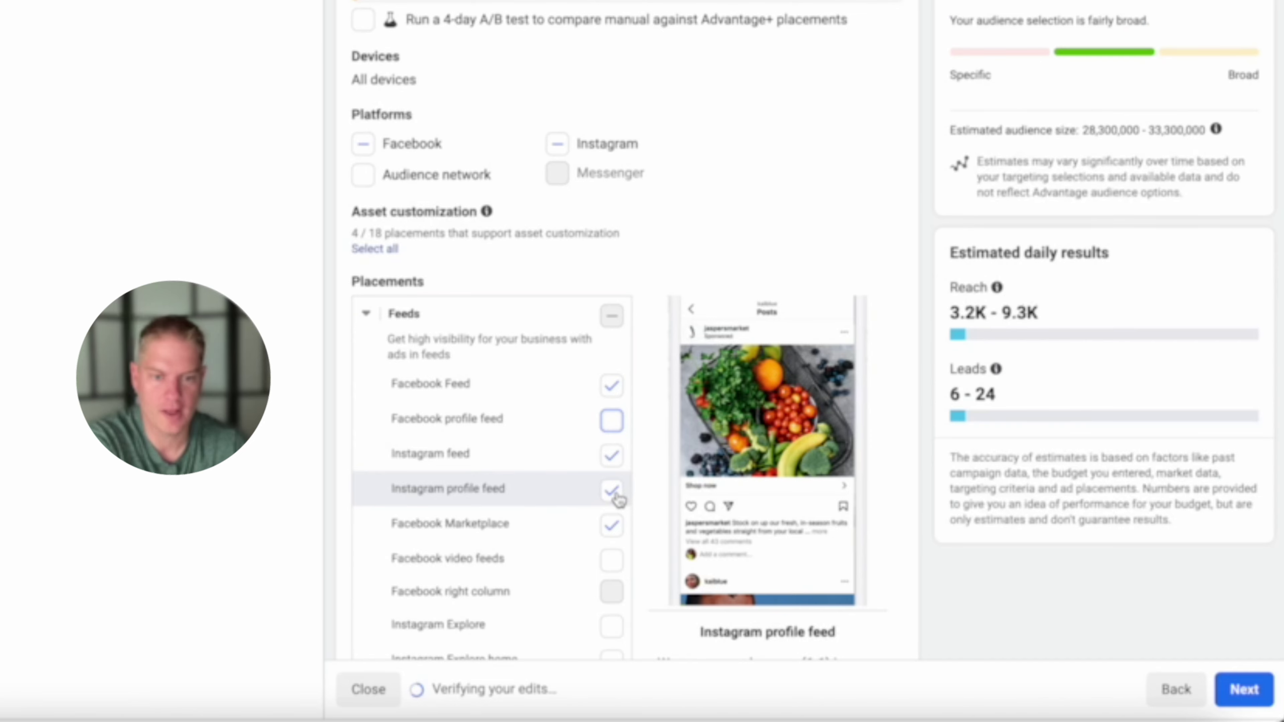
{"action": "left_click", "coordinate": [611, 525]}
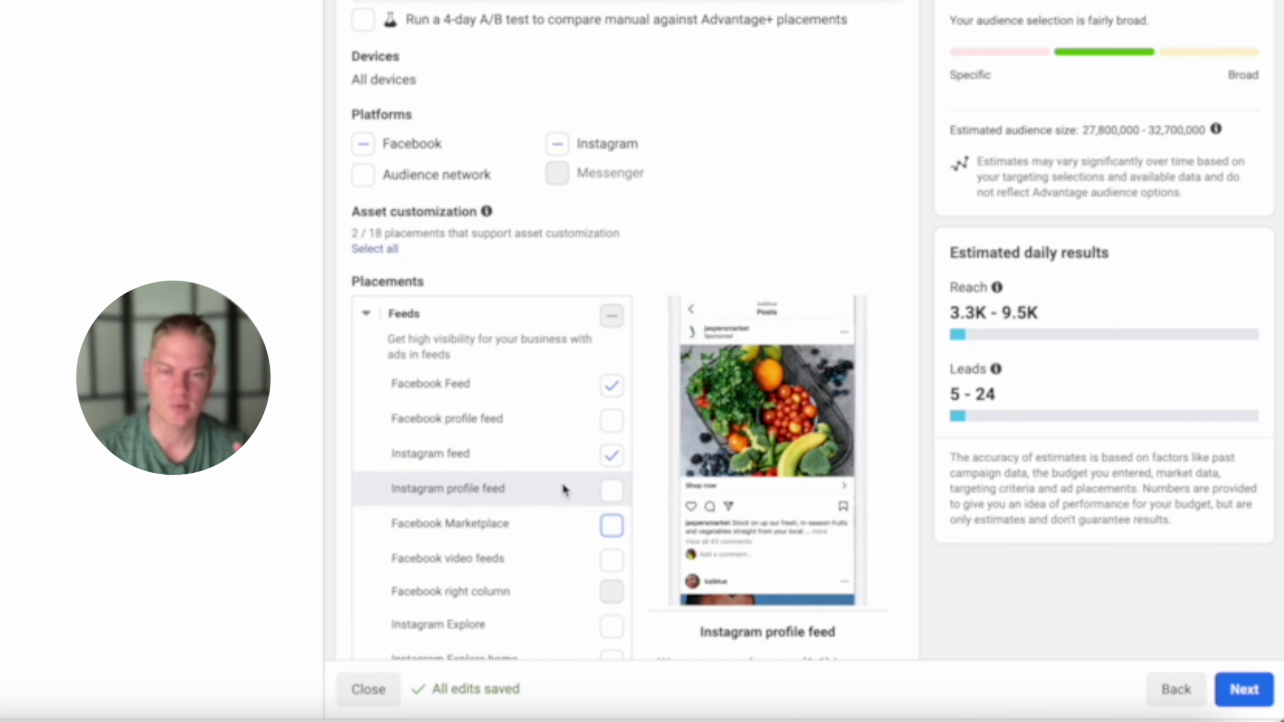
{"action": "scroll", "coordinate": [695, 473], "scroll_direction": "down", "scroll_amount": 10}
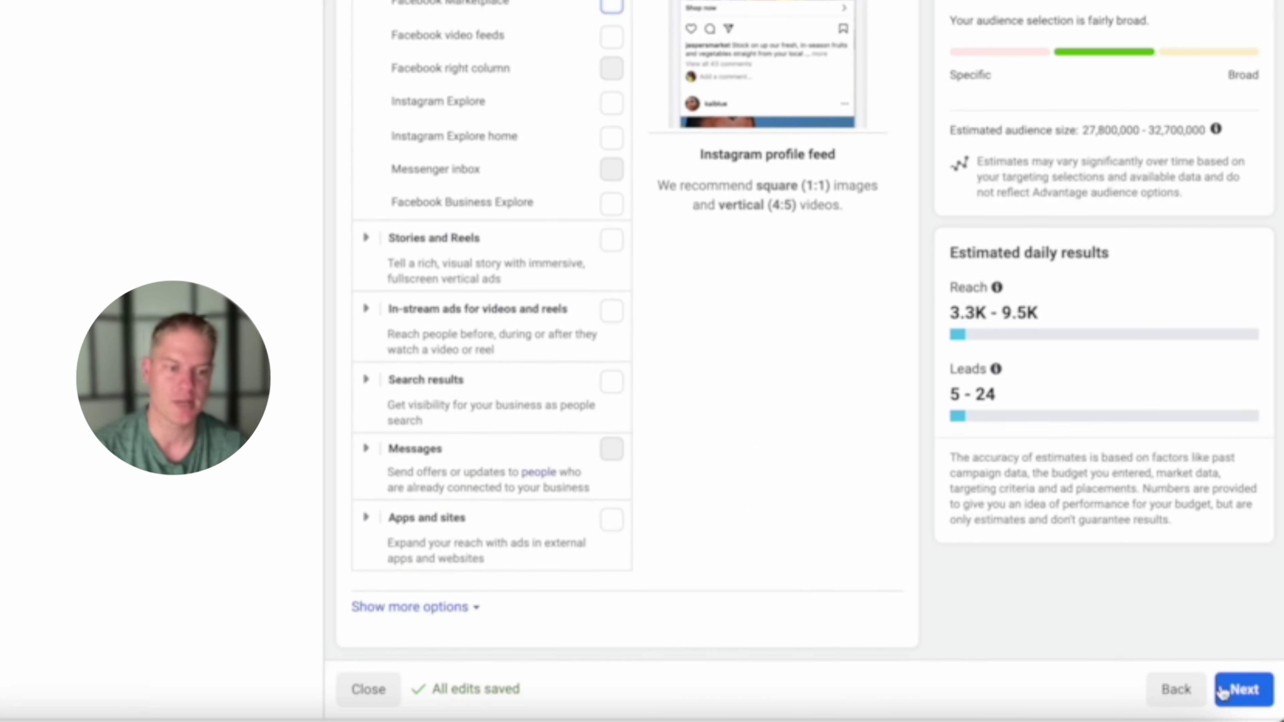
- Advance to the ad setup and review the Ad creative, instant form destination and Tracking sections
{"action": "left_click", "coordinate": [1236, 697]}
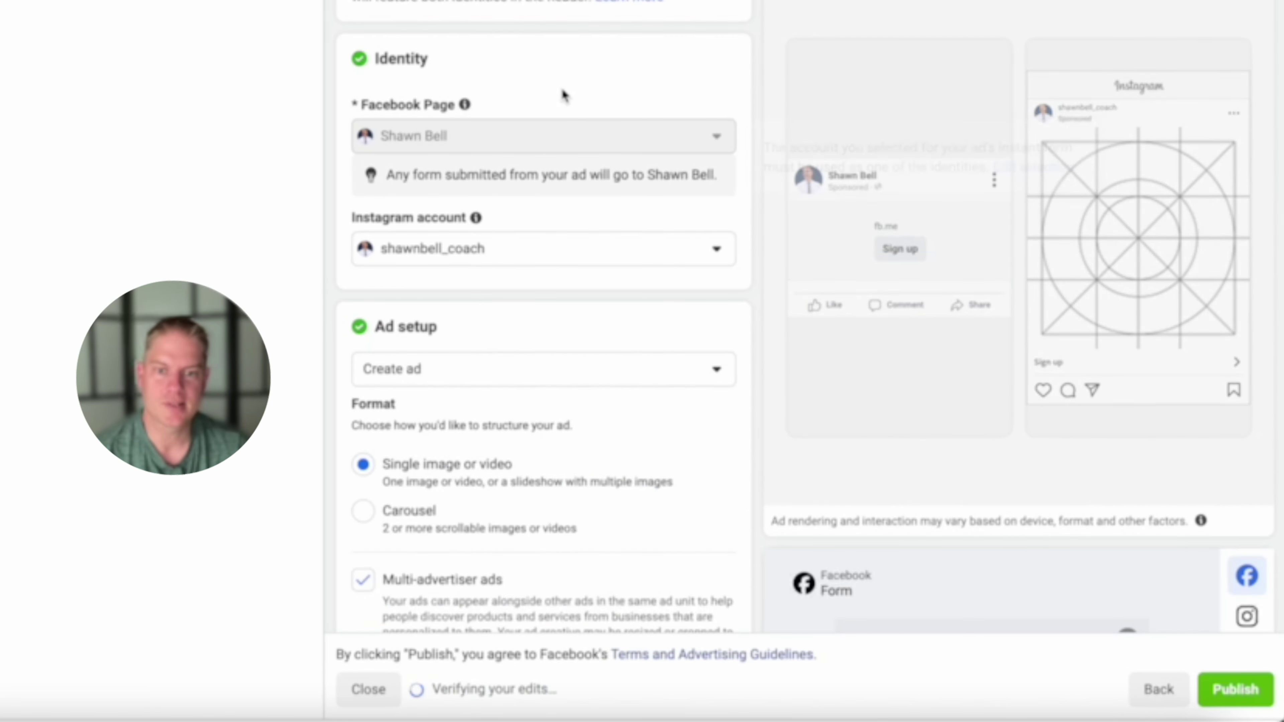
{"action": "scroll", "coordinate": [565, 94], "scroll_direction": "down", "scroll_amount": 4}
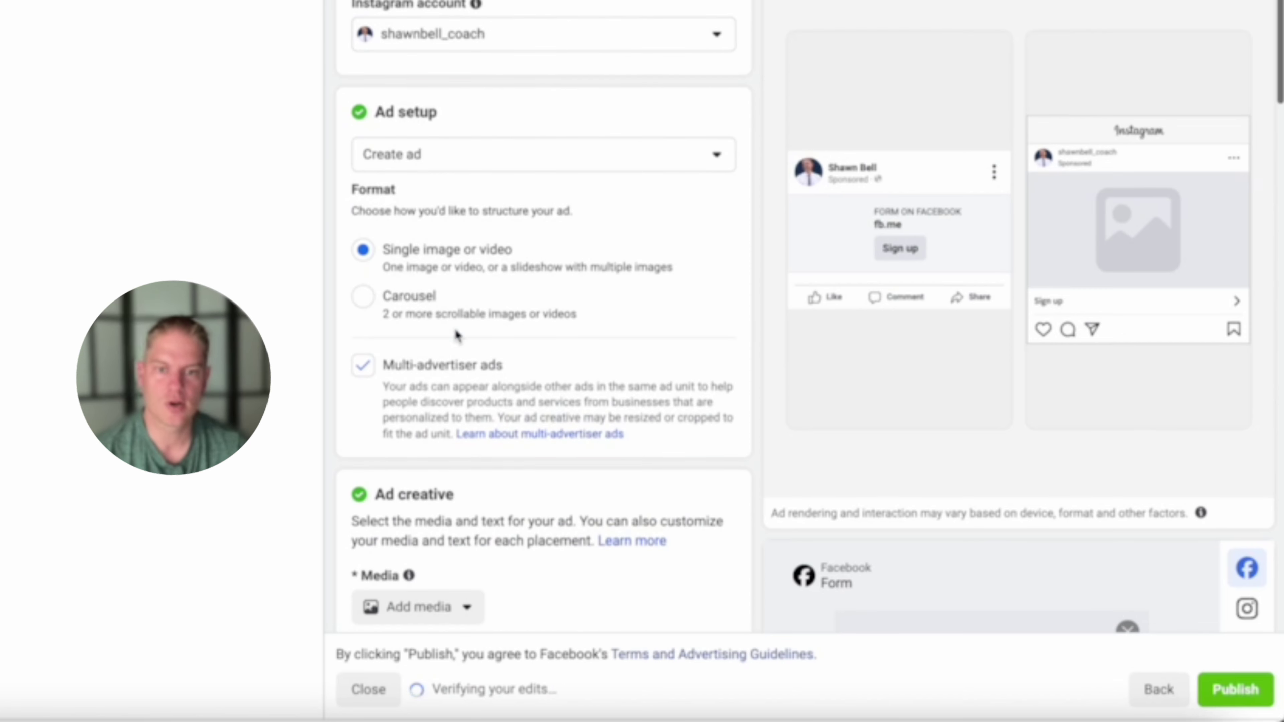
{"action": "scroll", "coordinate": [430, 248], "scroll_direction": "down", "scroll_amount": 7}
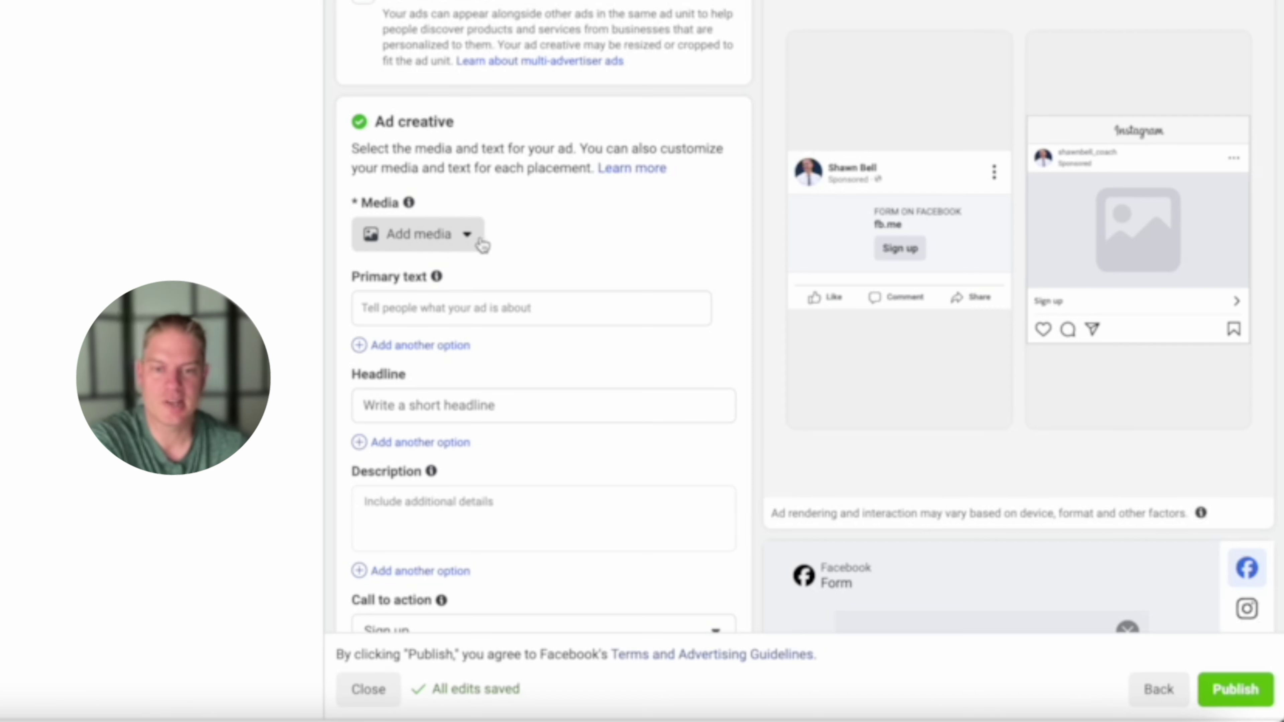
{"action": "scroll", "coordinate": [586, 247], "scroll_direction": "down", "scroll_amount": 1}
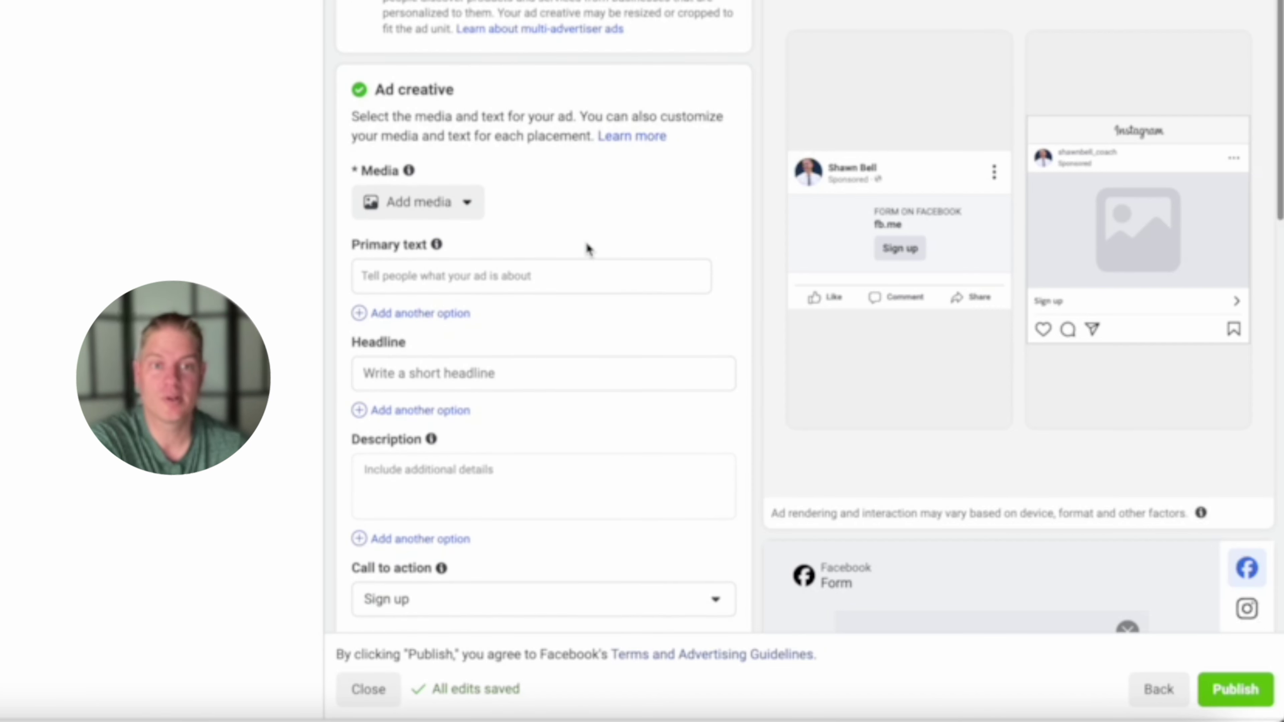
{"action": "scroll", "coordinate": [586, 248], "scroll_direction": "down", "scroll_amount": 2}
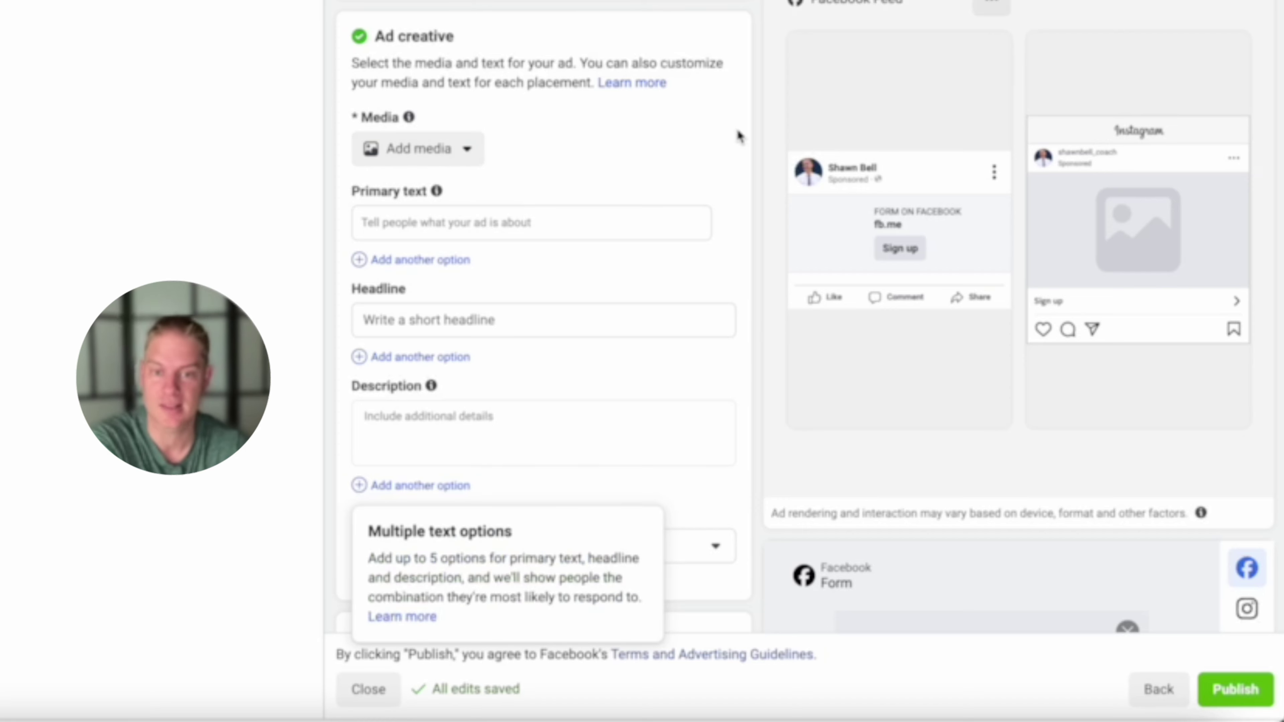
{"action": "scroll", "coordinate": [619, 344], "scroll_direction": "down", "scroll_amount": 3}
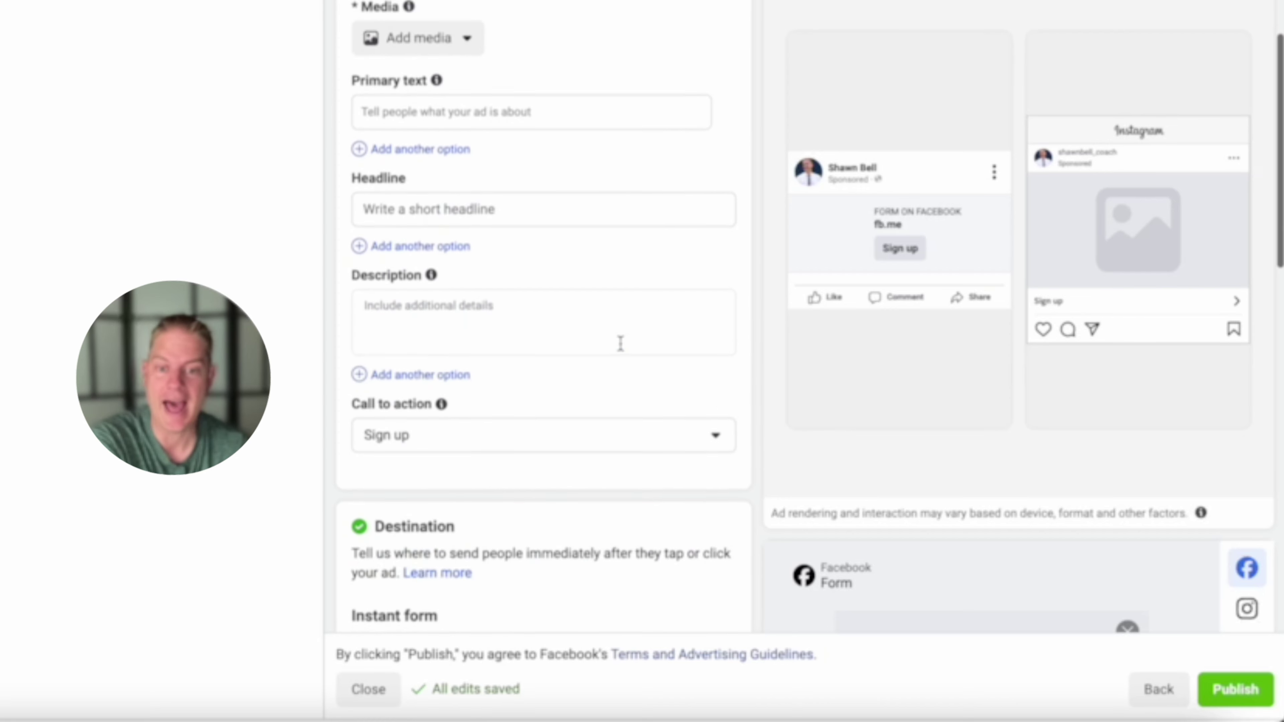
{"action": "scroll", "coordinate": [622, 350], "scroll_direction": "down", "scroll_amount": 10}
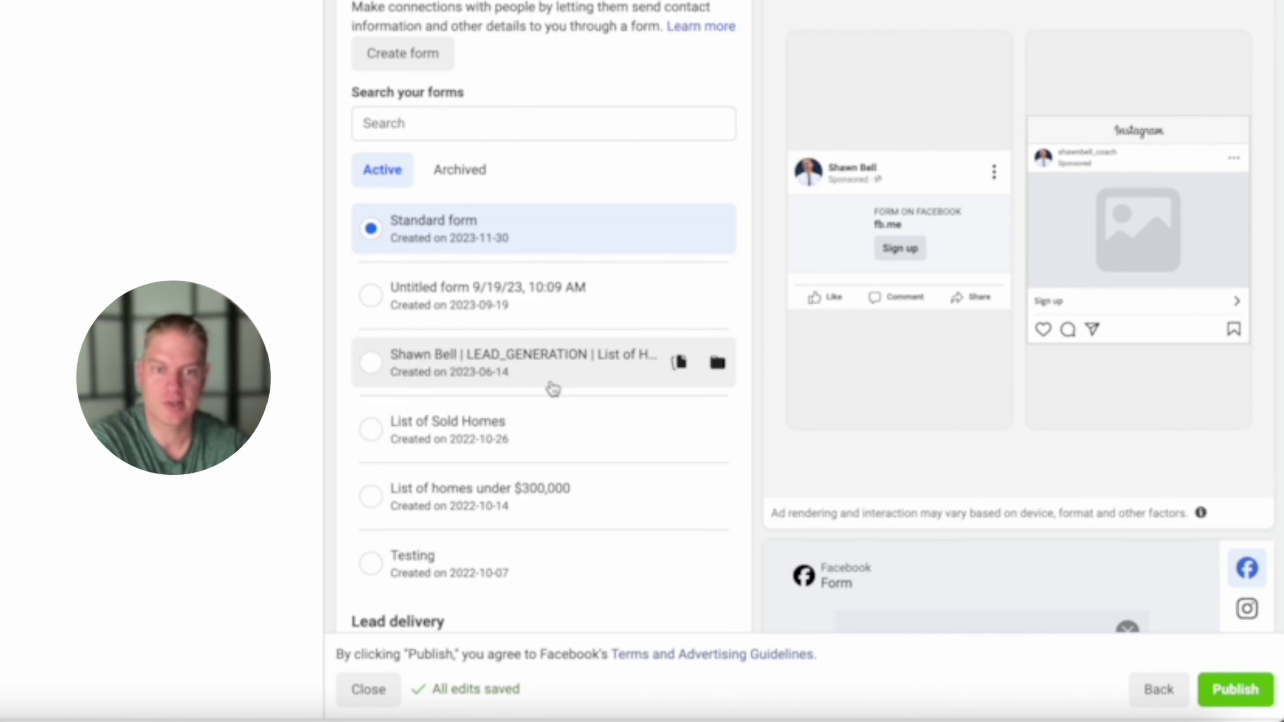
{"action": "scroll", "coordinate": [551, 378], "scroll_direction": "down", "scroll_amount": 9}
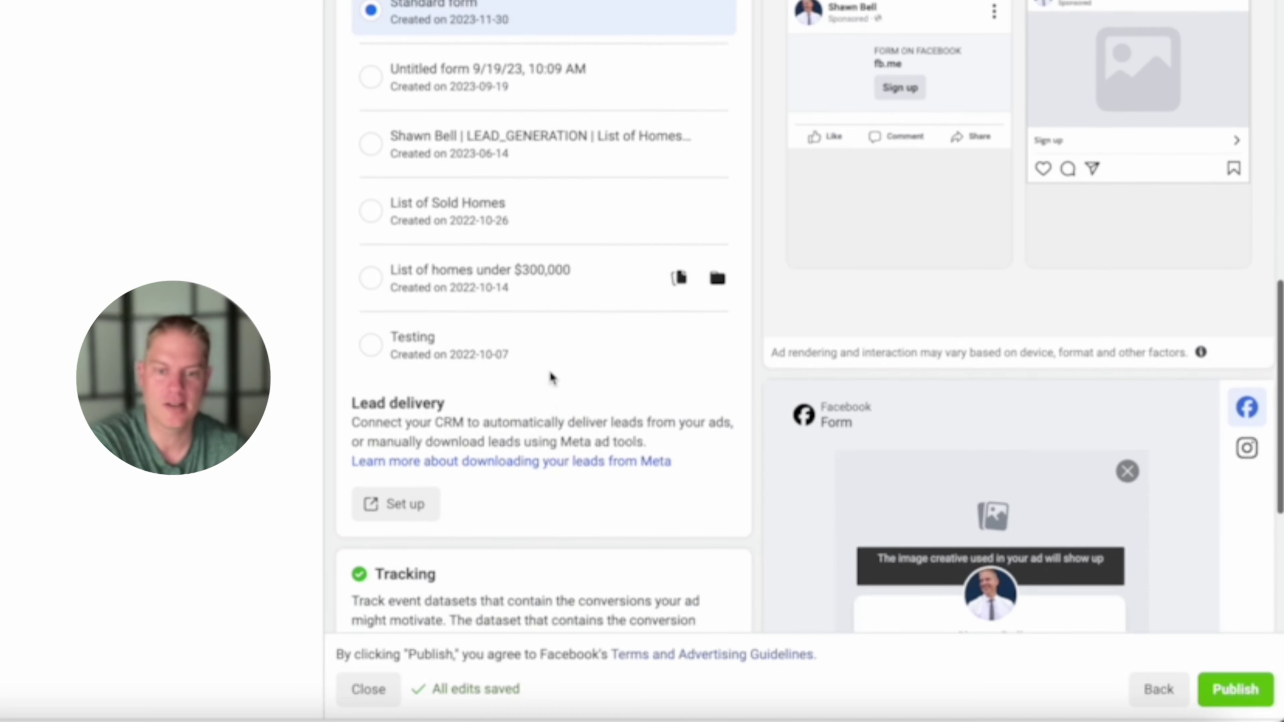
{"action": "scroll", "coordinate": [561, 360], "scroll_direction": "down", "scroll_amount": 2}
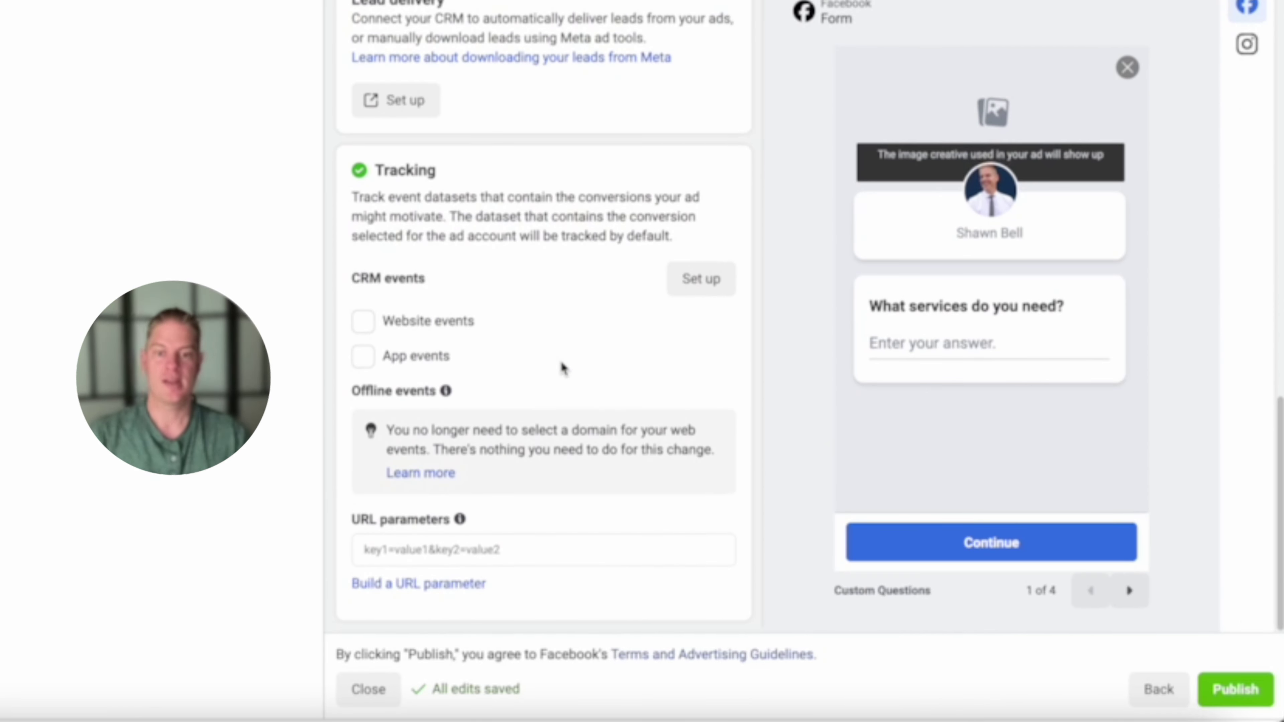